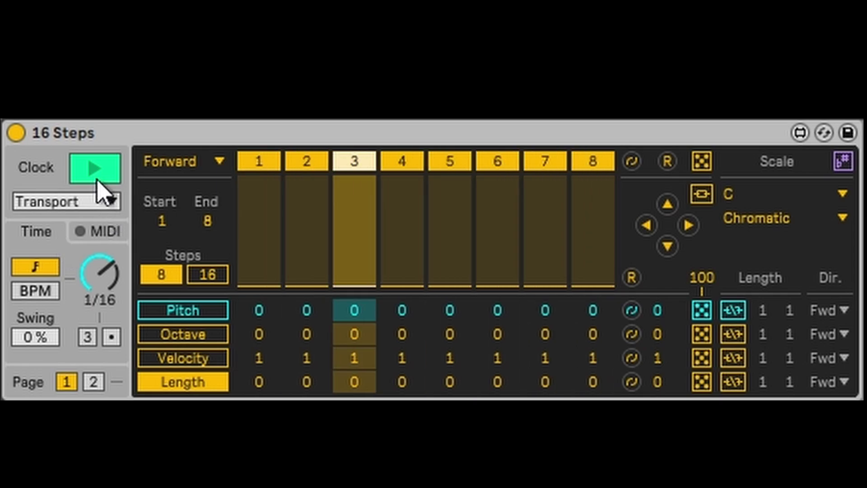
# Switch the 16 Steps clock source to Internal, run the sequencer briefly, then stop it
pyautogui.click(74, 201)
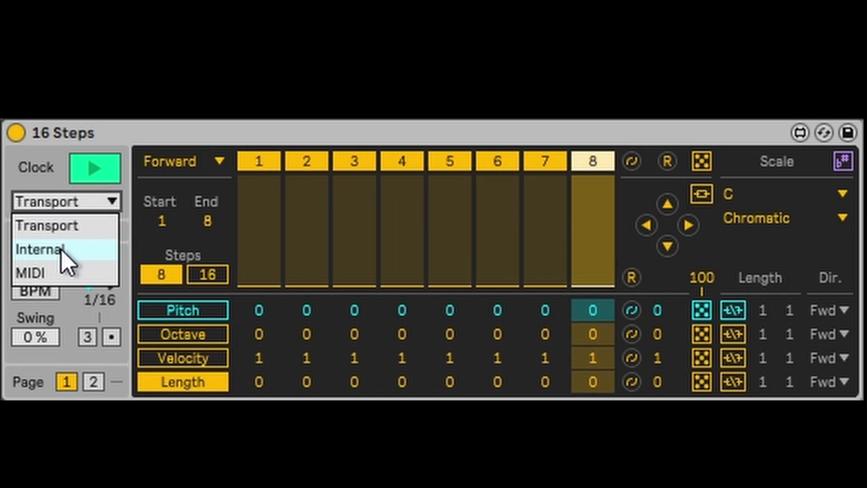
pyautogui.click(61, 249)
pyautogui.click(99, 174)
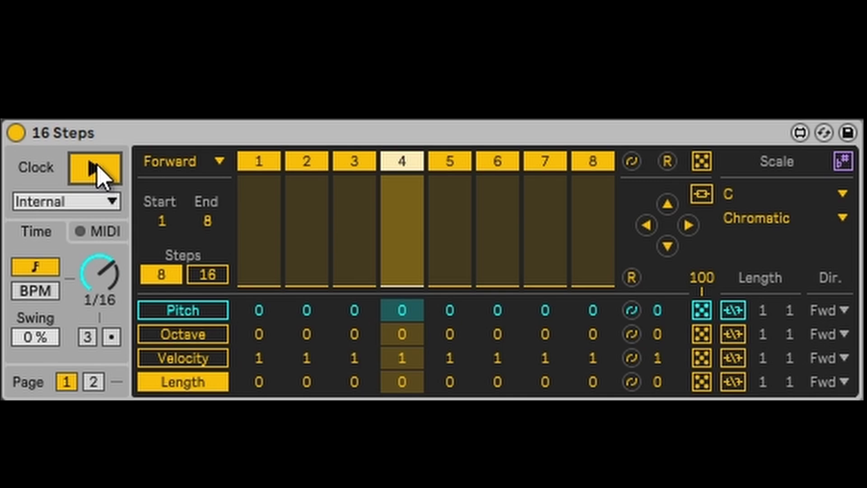
pyautogui.click(94, 167)
# Try the MIDI clock source, then set the clock back to Transport and stop playback
pyautogui.click(75, 203)
pyautogui.click(55, 273)
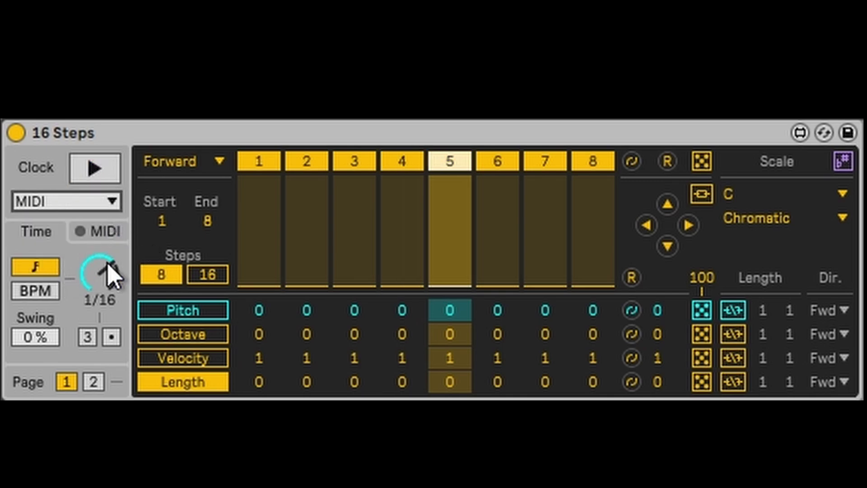
pyautogui.click(87, 200)
pyautogui.click(80, 225)
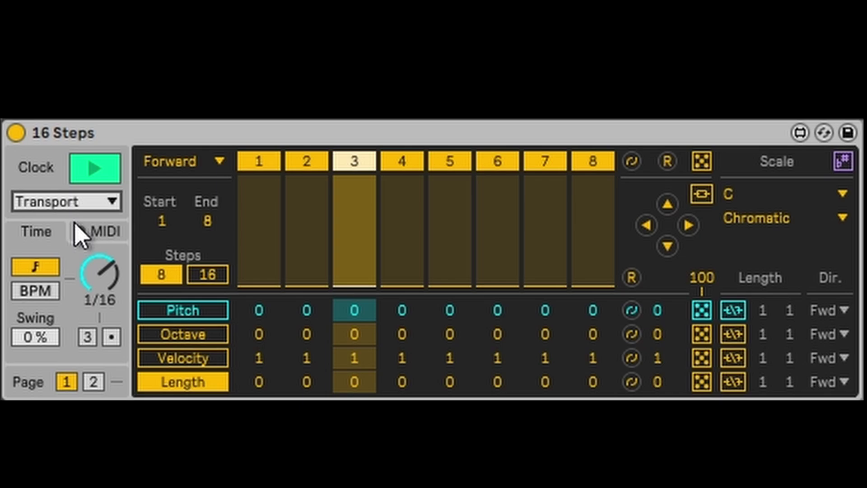
pyautogui.press('space')
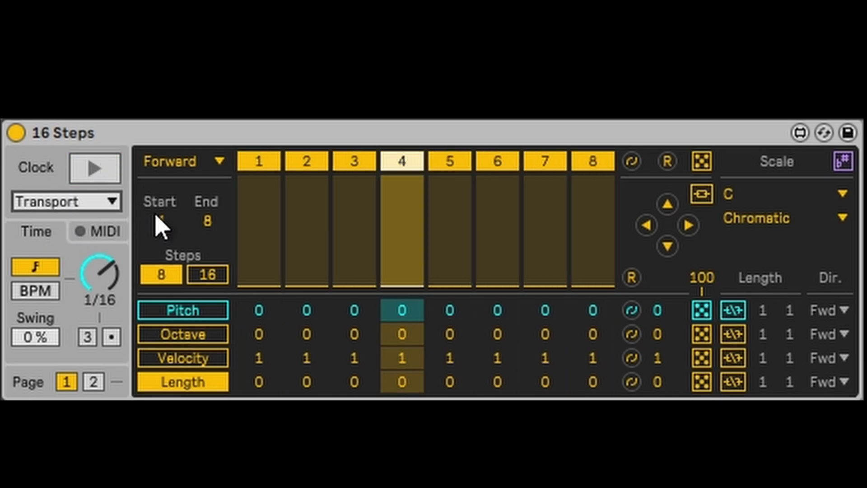
pyautogui.click(212, 276)
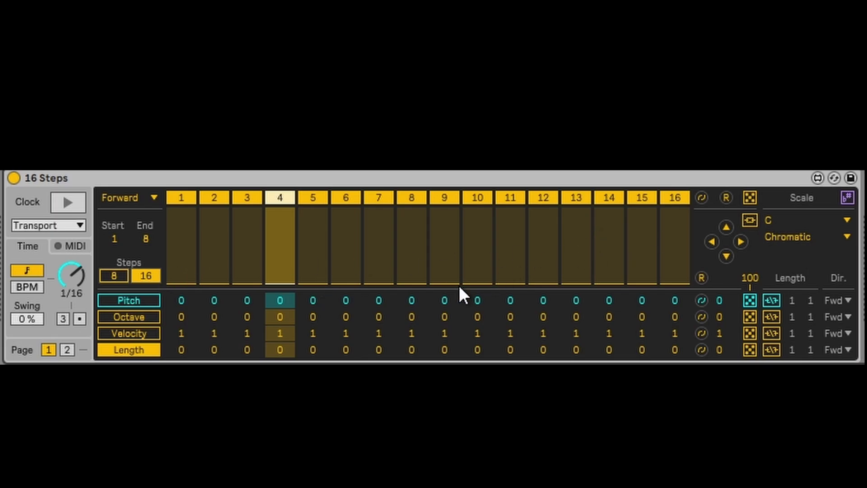
pyautogui.click(115, 276)
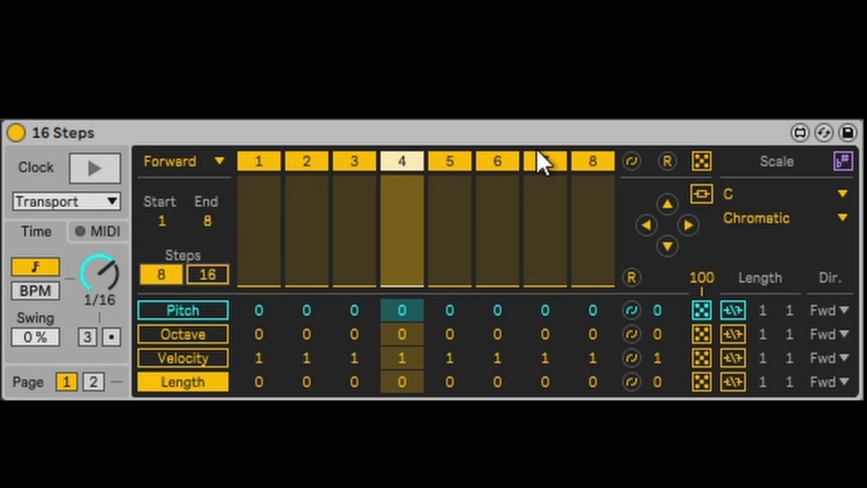
pyautogui.press('space')
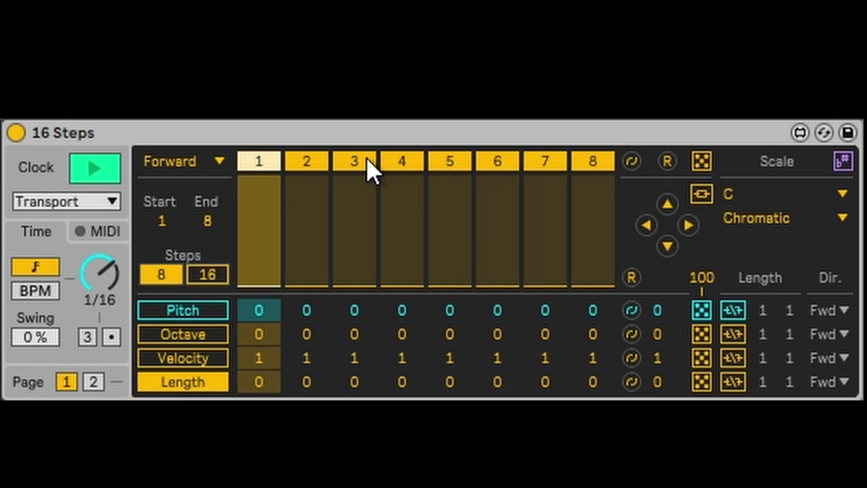
pyautogui.click(268, 163)
pyautogui.click(354, 163)
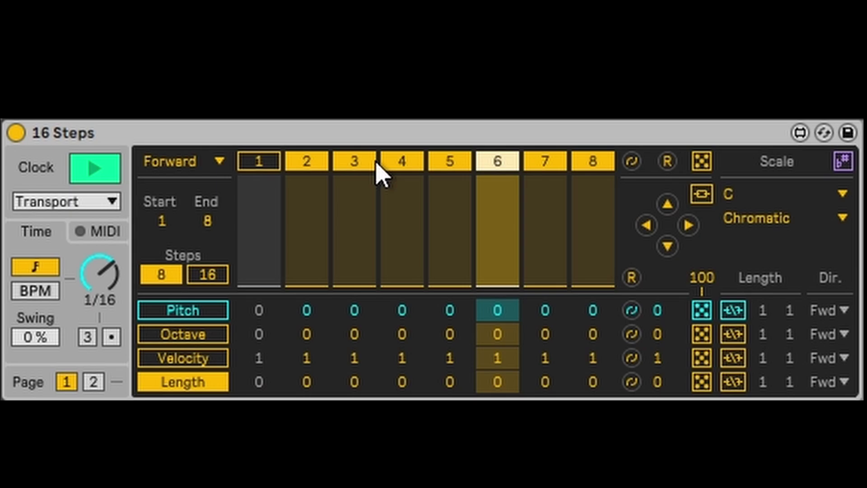
pyautogui.click(420, 163)
pyautogui.click(545, 163)
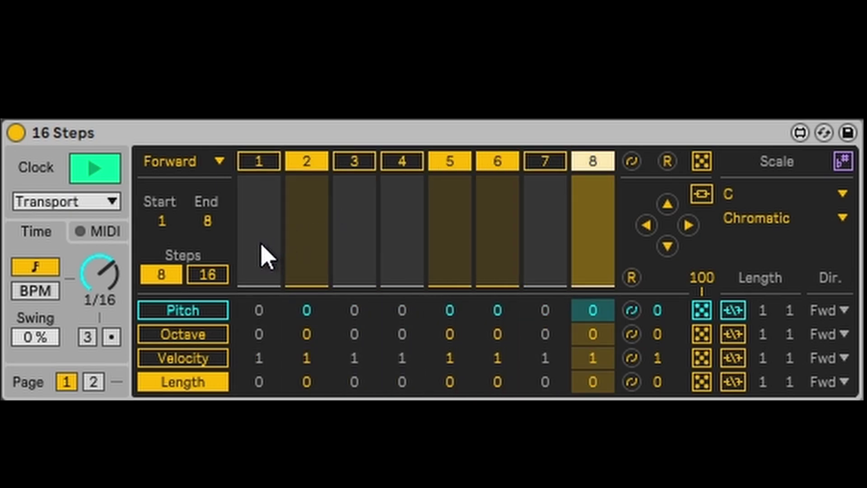
pyautogui.click(668, 162)
# Re-enable all eight steps and set pitches 2, 1 and 4 on steps 2, 4 and 7, then audition
pyautogui.click(664, 162)
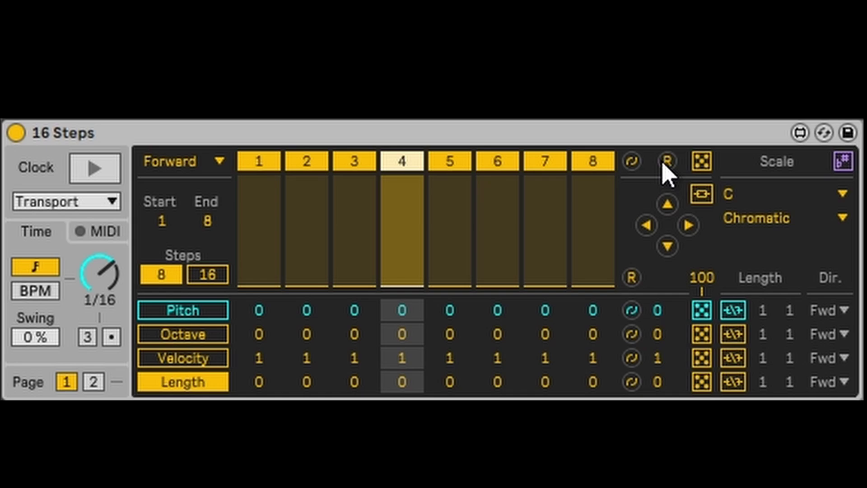
pyautogui.click(190, 312)
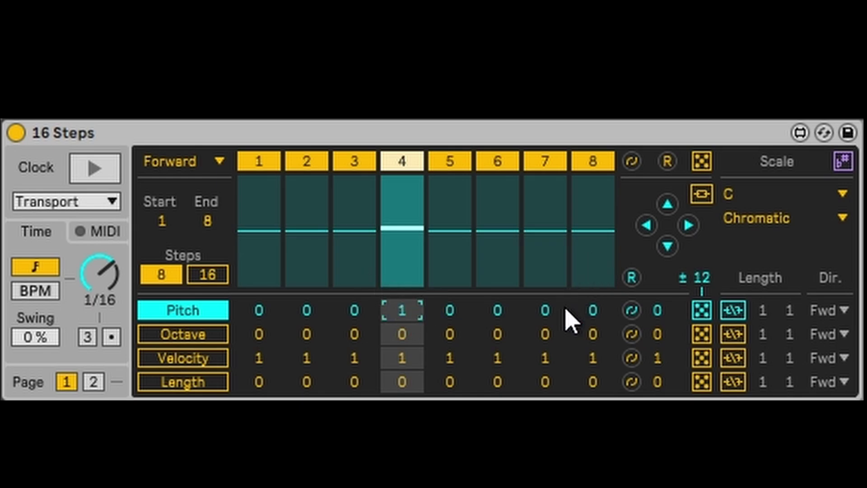
pyautogui.press('Return')
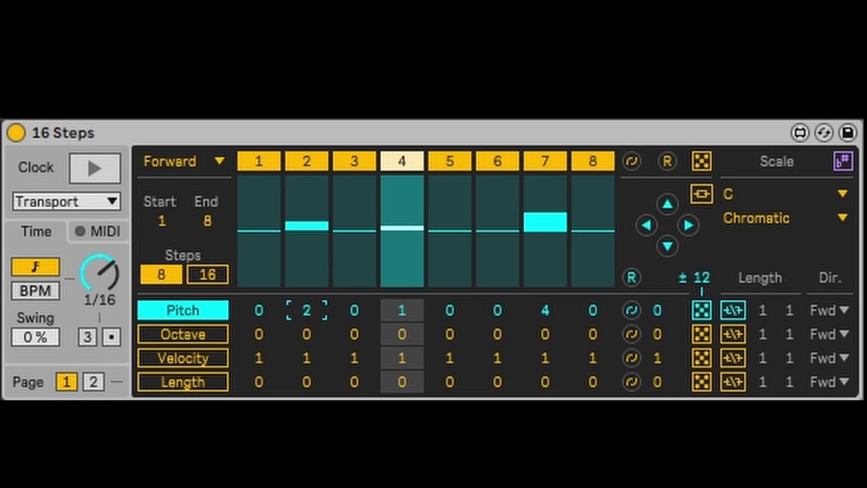
pyautogui.press('space')
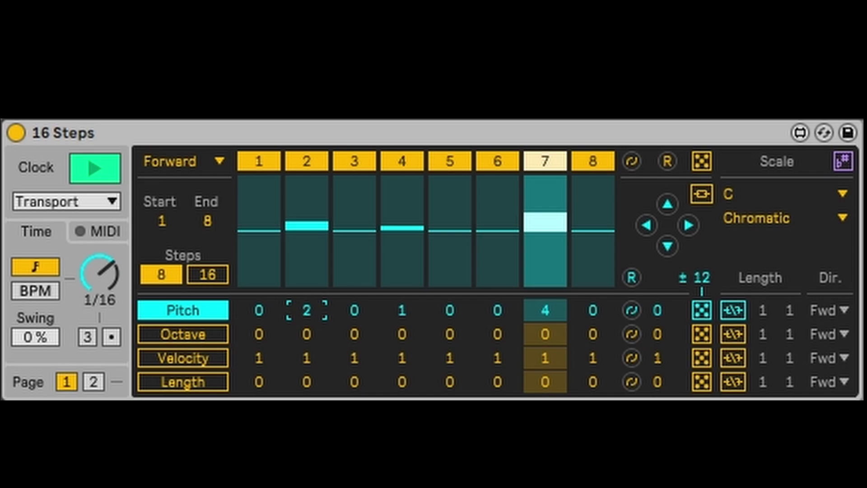
pyautogui.press('space')
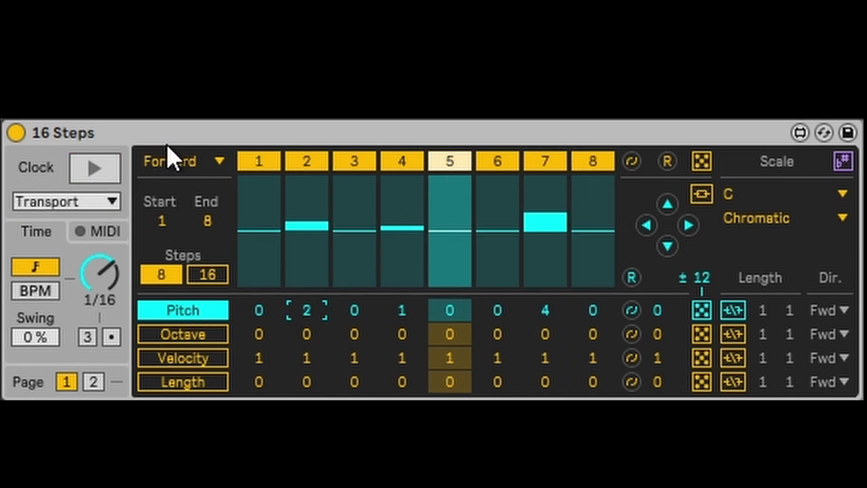
pyautogui.click(180, 165)
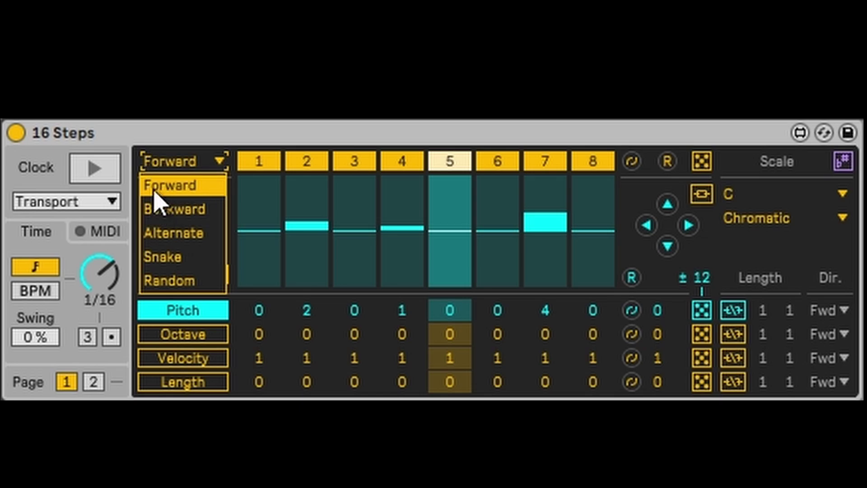
pyautogui.click(118, 175)
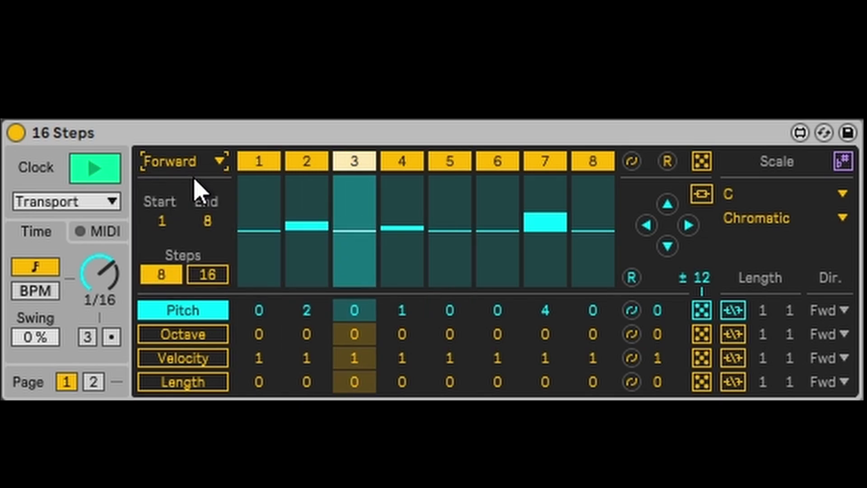
pyautogui.click(215, 167)
pyautogui.click(187, 218)
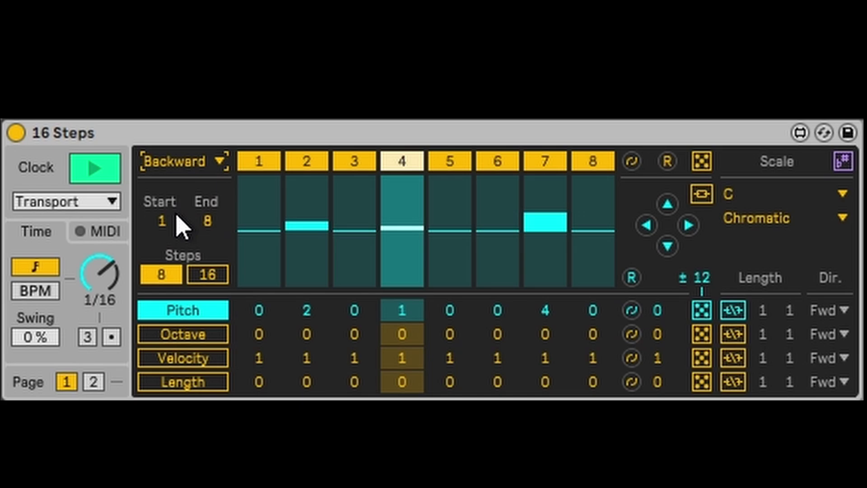
pyautogui.click(188, 167)
pyautogui.click(185, 232)
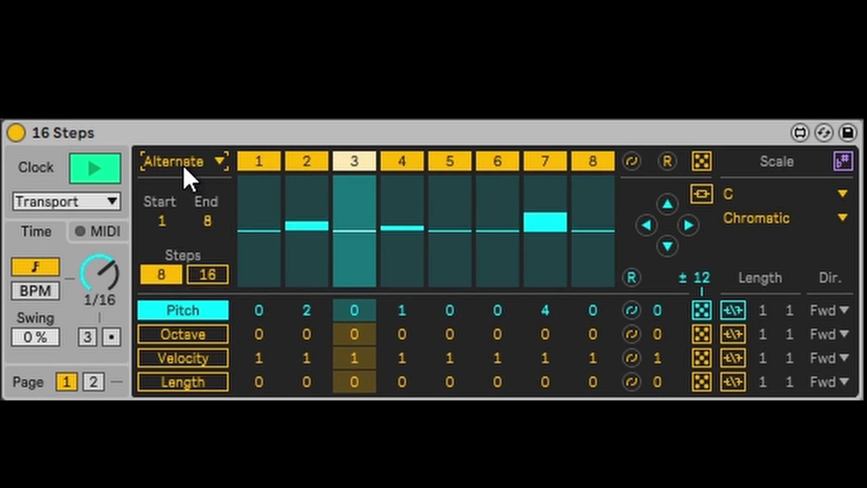
pyautogui.click(187, 168)
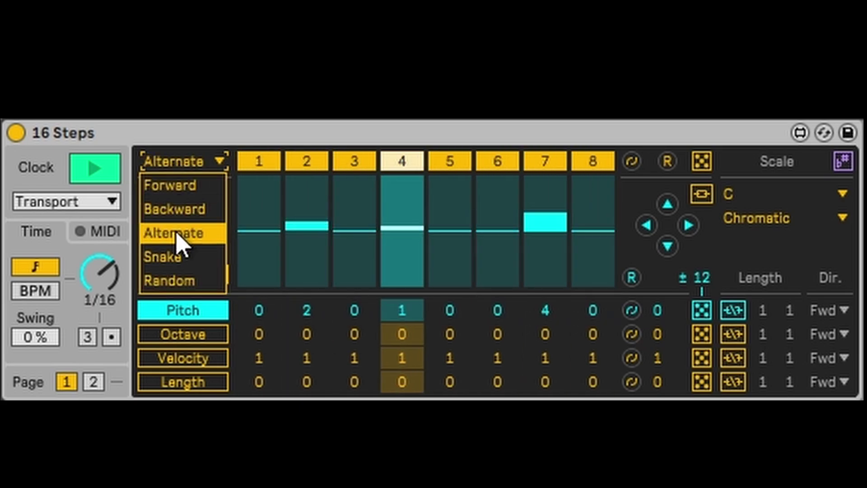
pyautogui.click(180, 258)
pyautogui.click(175, 169)
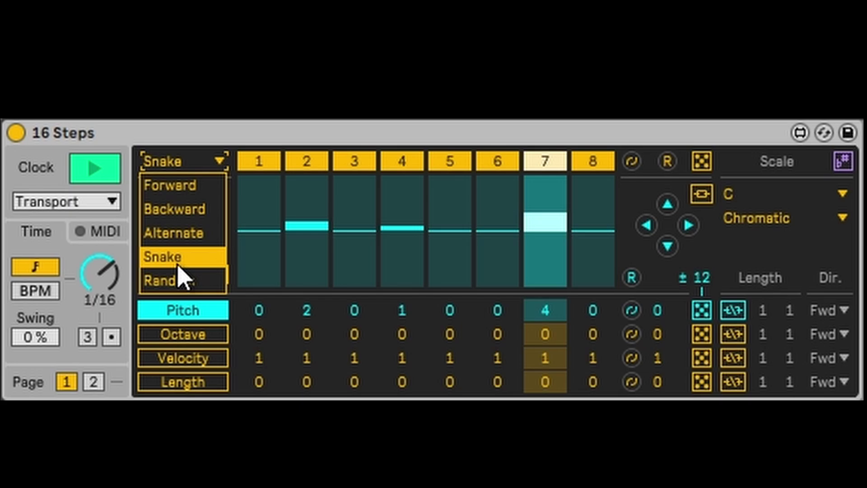
pyautogui.click(177, 283)
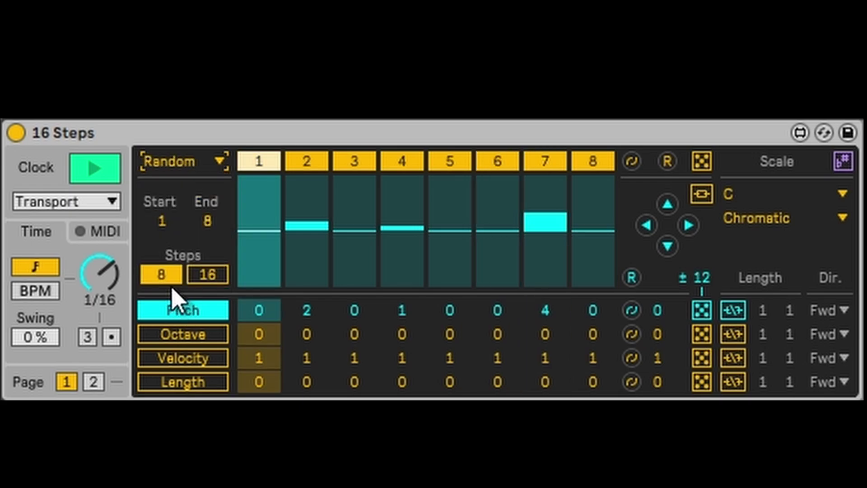
pyautogui.click(162, 170)
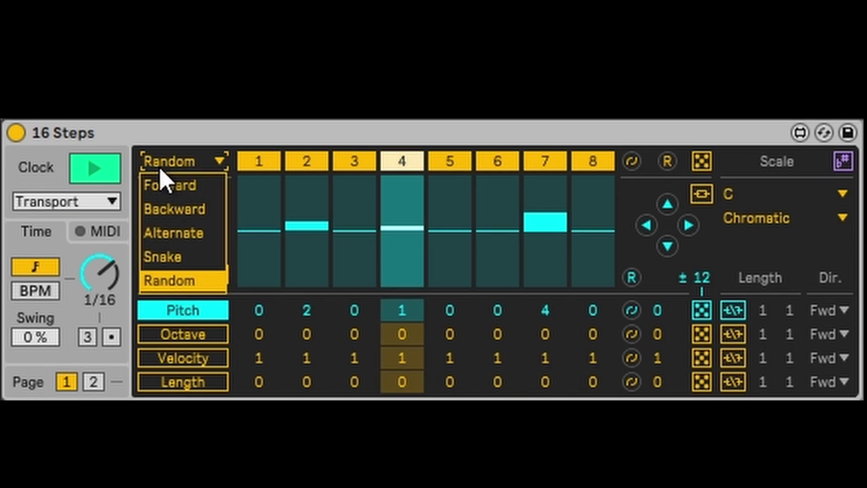
pyautogui.click(168, 195)
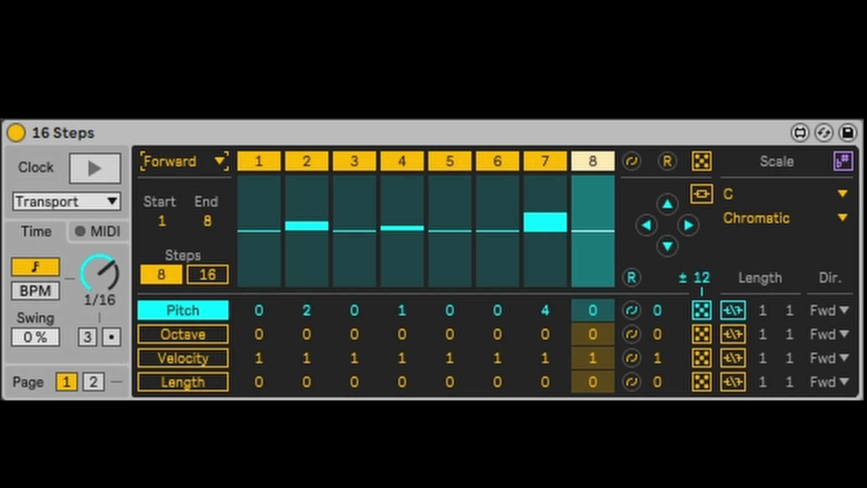
# Mute steps 2, 5 and 4, shuffle the muted steps, then turn every step back on
pyautogui.click(321, 162)
pyautogui.click(444, 162)
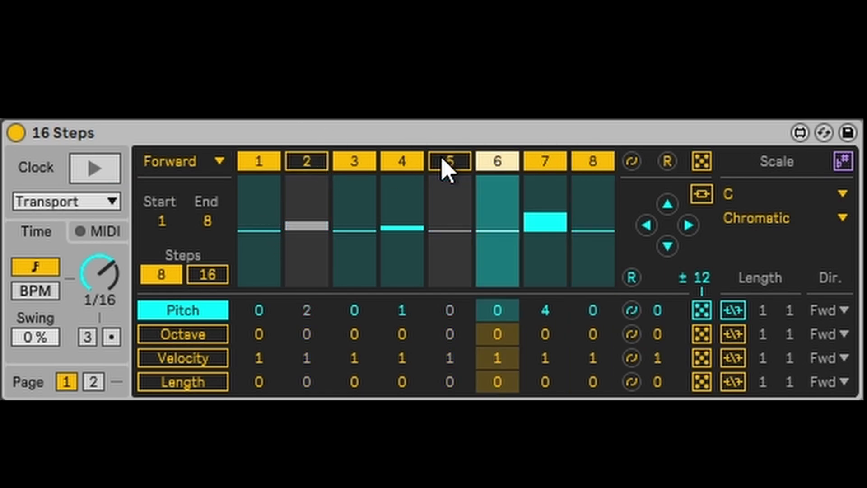
pyautogui.click(409, 162)
pyautogui.click(631, 161)
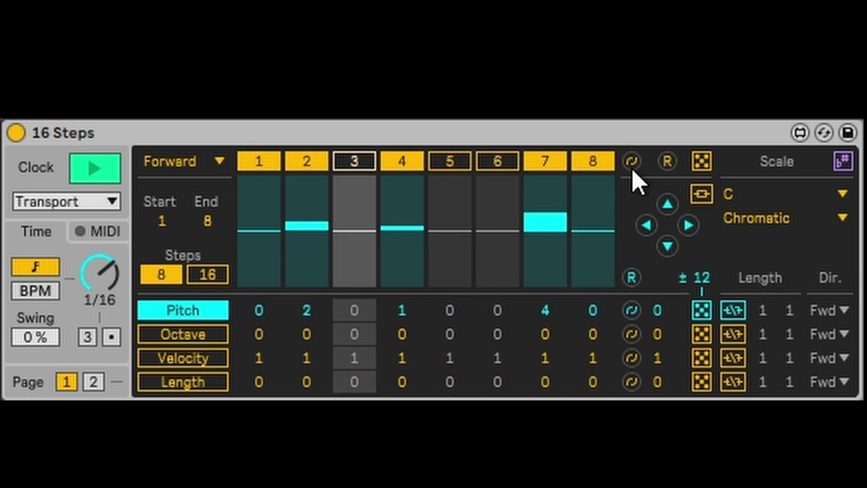
pyautogui.click(670, 164)
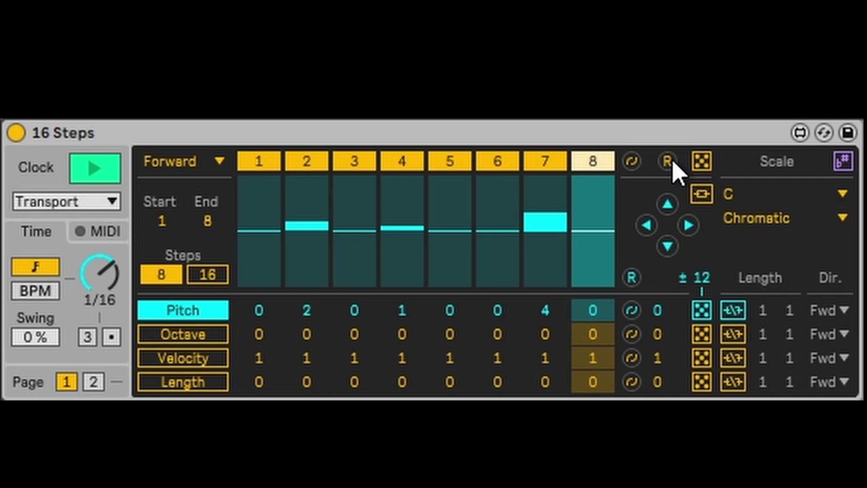
# Randomize which steps play four times, then switch all eight steps back on
pyautogui.click(702, 167)
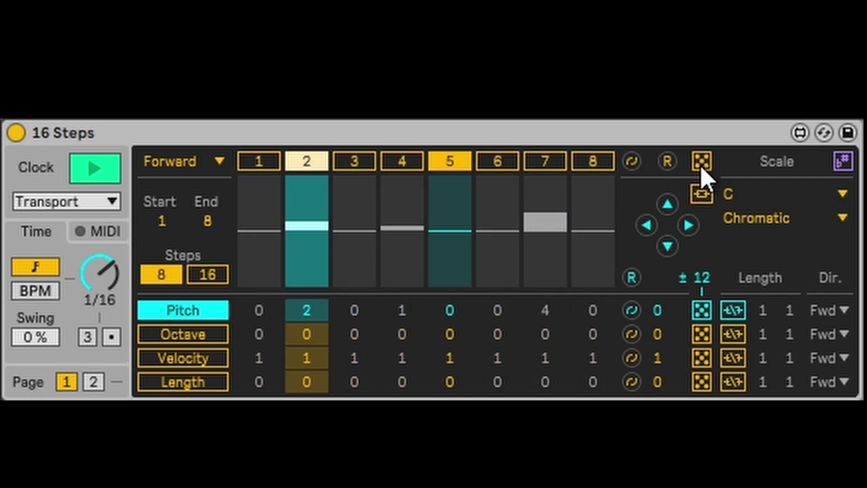
pyautogui.click(701, 167)
pyautogui.click(702, 168)
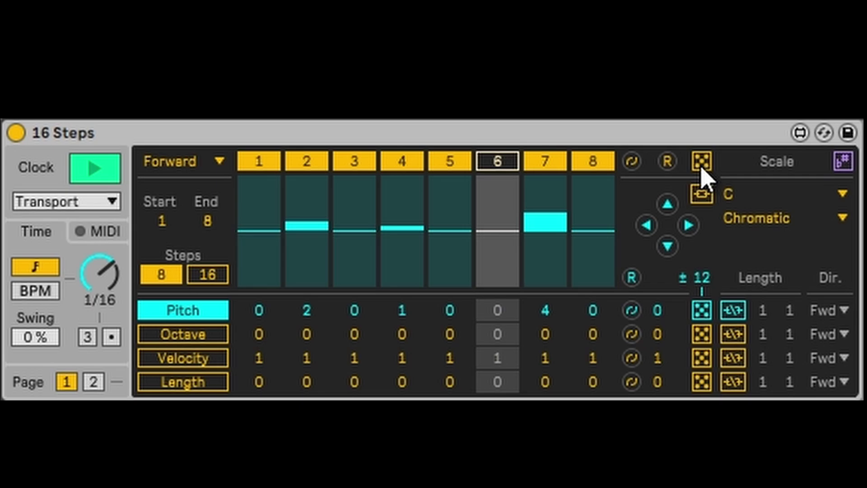
pyautogui.click(702, 167)
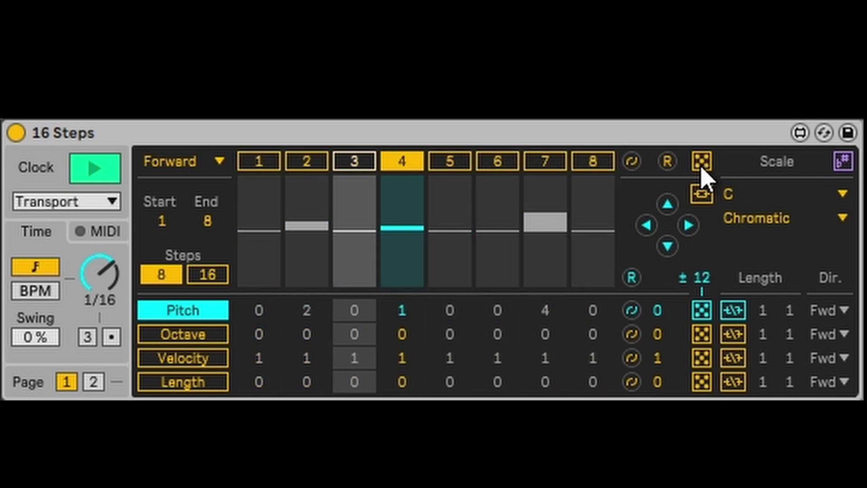
pyautogui.click(666, 163)
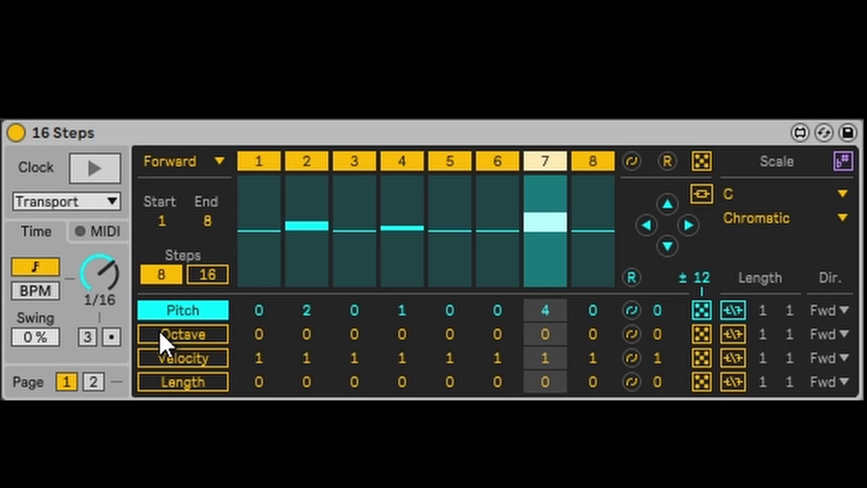
# In the Octave lane, reset the drawn octaves and set every step's octave offset to -1, then play
pyautogui.click(173, 350)
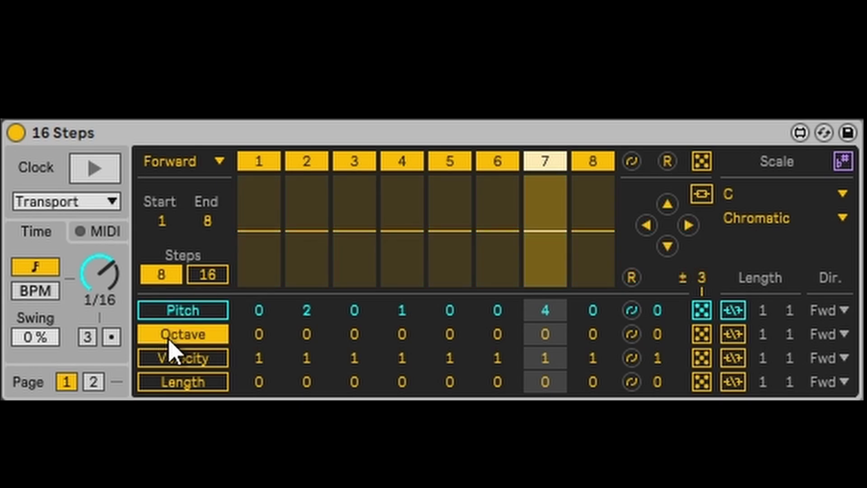
pyautogui.moveTo(454, 218)
pyautogui.mouseDown()
pyautogui.moveTo(483, 199)
pyautogui.moveTo(594, 207)
pyautogui.mouseUp()
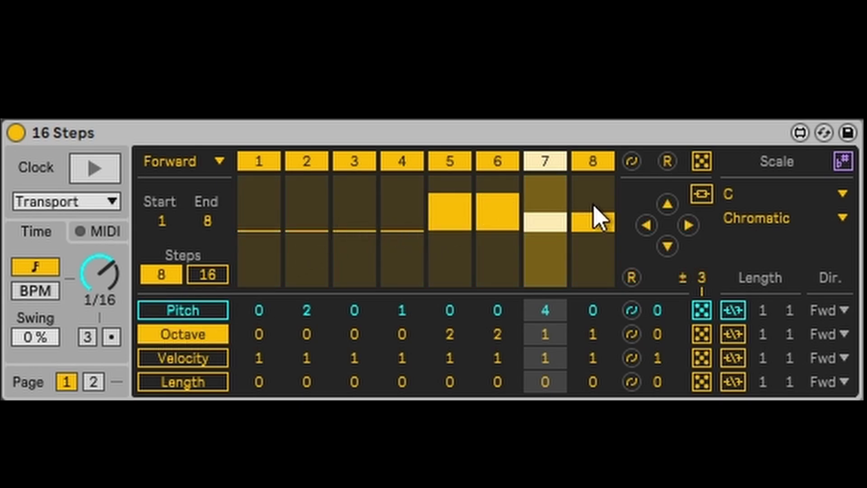
pyautogui.click(657, 339)
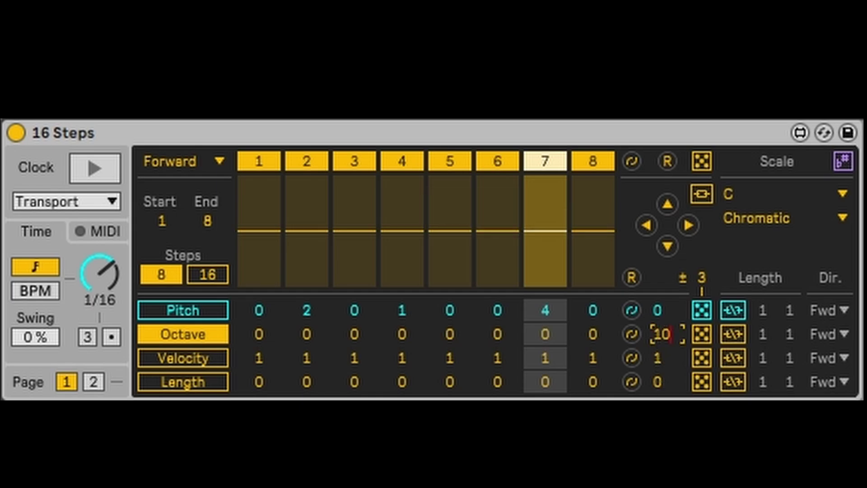
pyautogui.write('10')
pyautogui.press('Return')
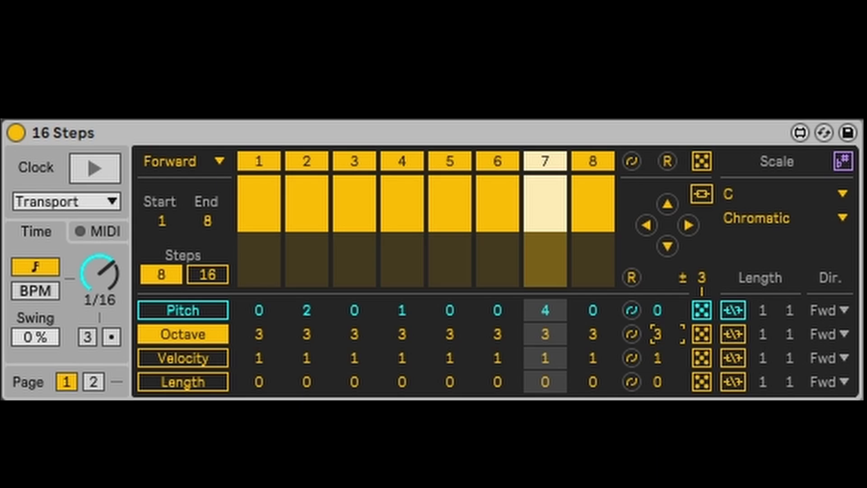
pyautogui.write('-1')
pyautogui.press('Return')
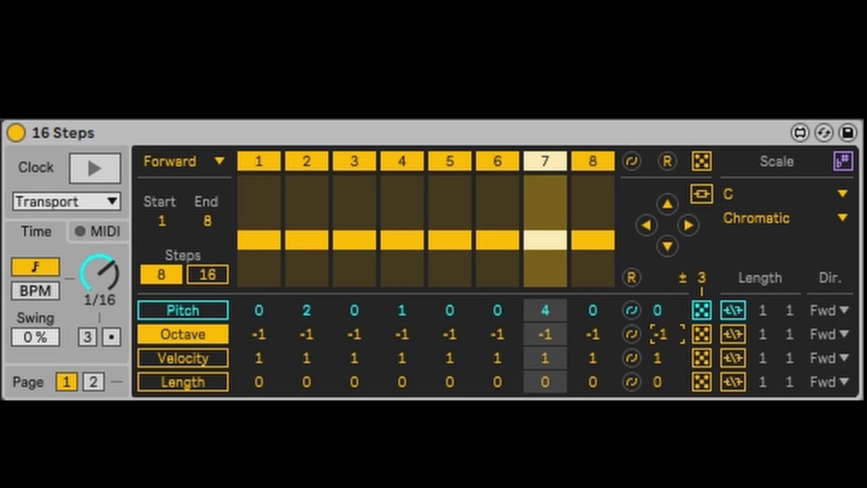
pyautogui.press('space')
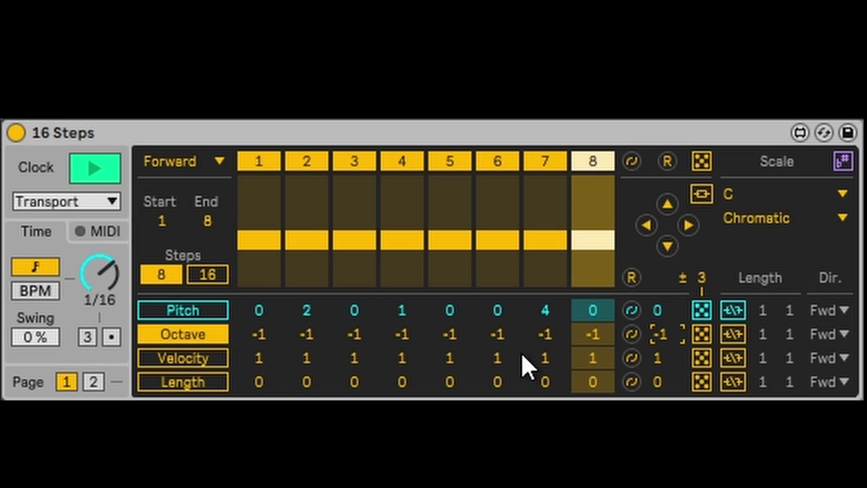
# Randomize the Pitch lane repeatedly until the steps read -8, -9, 5, 9, -7, 10, 11, 8
pyautogui.press('space')
pyautogui.click(211, 312)
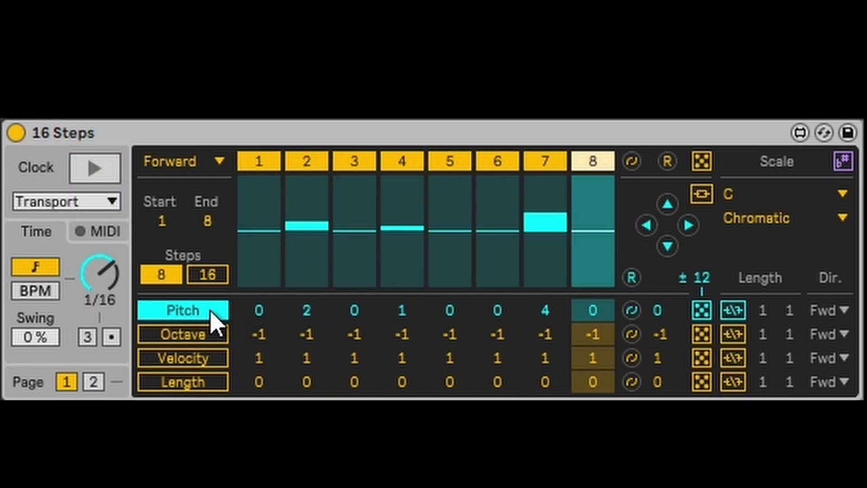
pyautogui.click(702, 314)
pyautogui.press('space')
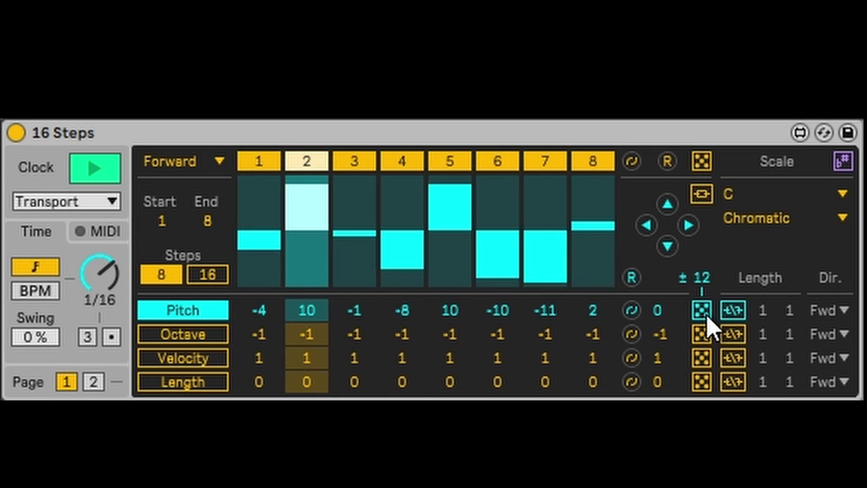
pyautogui.click(707, 317)
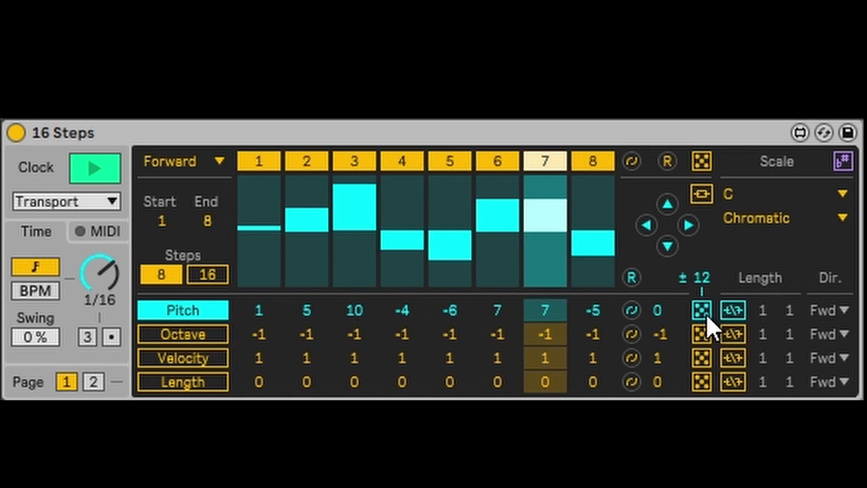
pyautogui.click(707, 317)
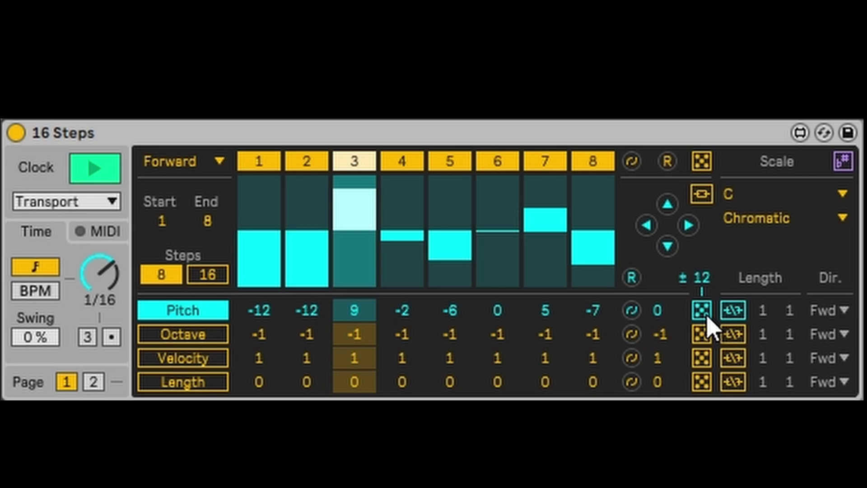
pyautogui.click(707, 317)
pyautogui.click(707, 317)
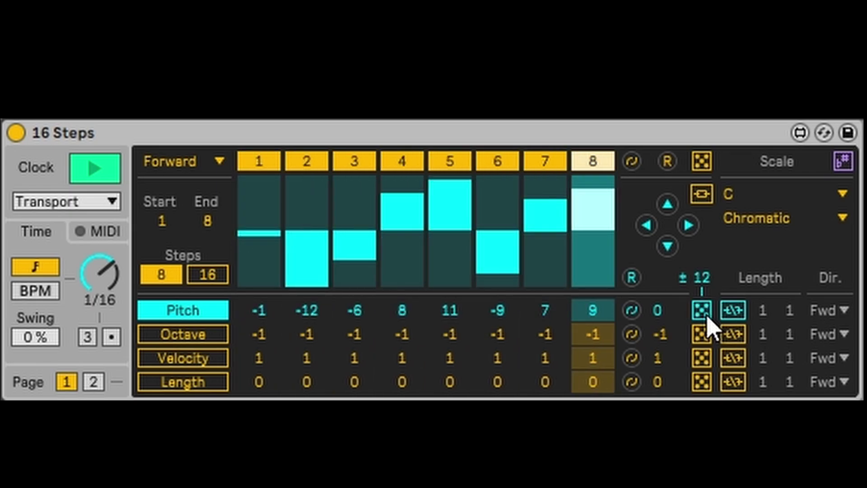
pyautogui.click(706, 317)
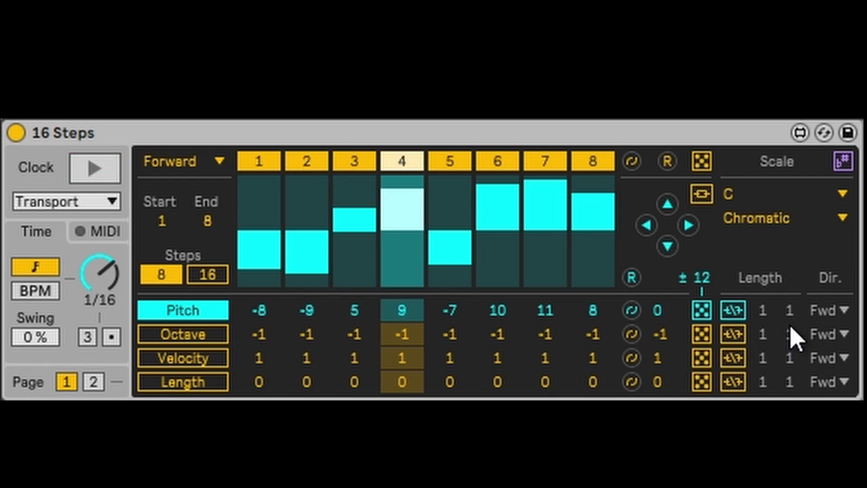
# Give the Pitch lane its own loop length of 8 steps, playing in Forward direction
pyautogui.click(733, 311)
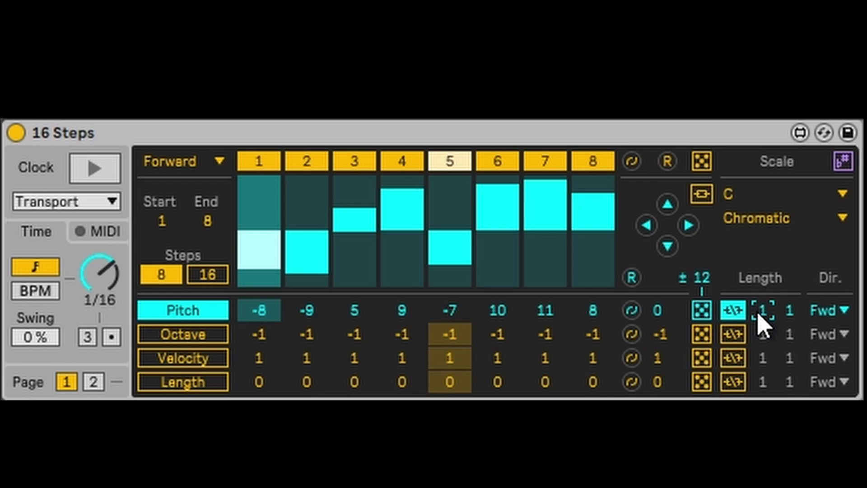
pyautogui.press('space')
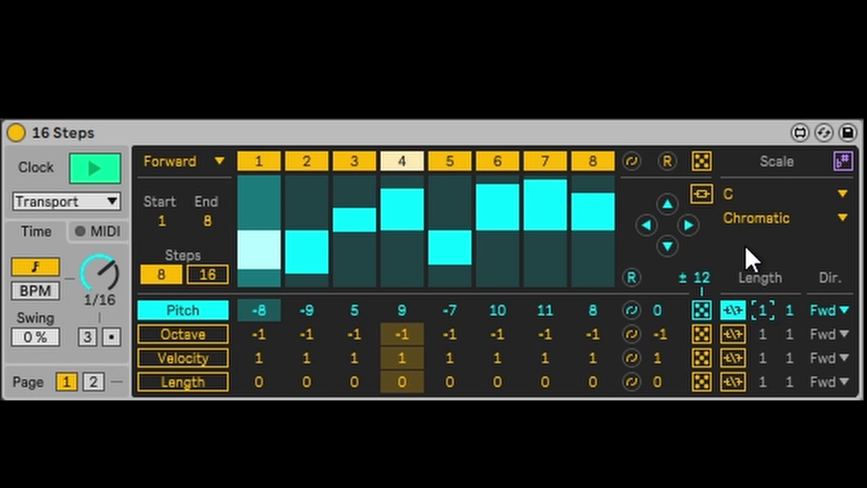
pyautogui.click(790, 311)
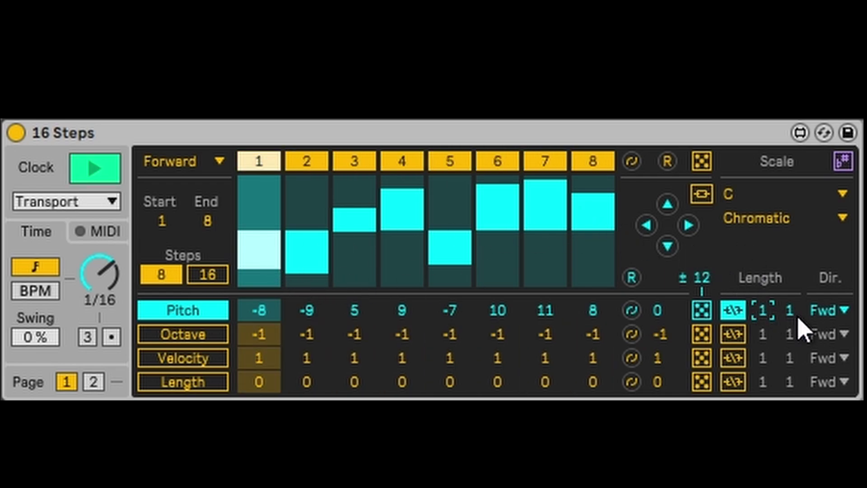
pyautogui.write('2')
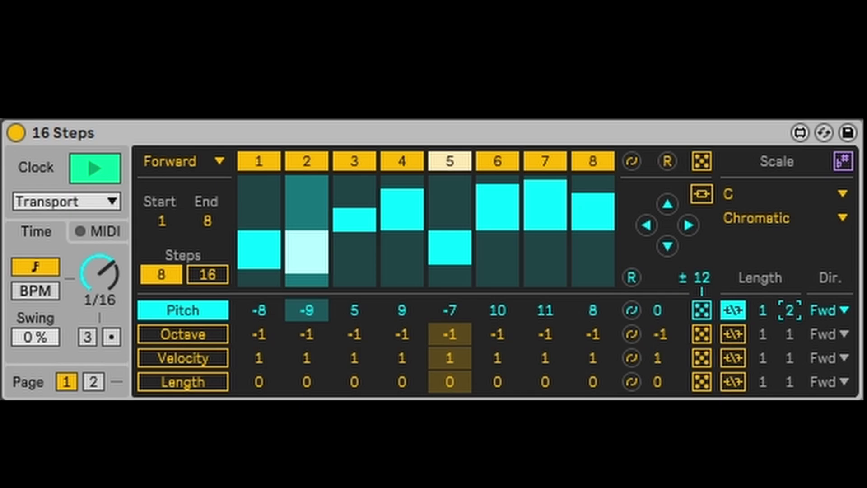
pyautogui.write('3')
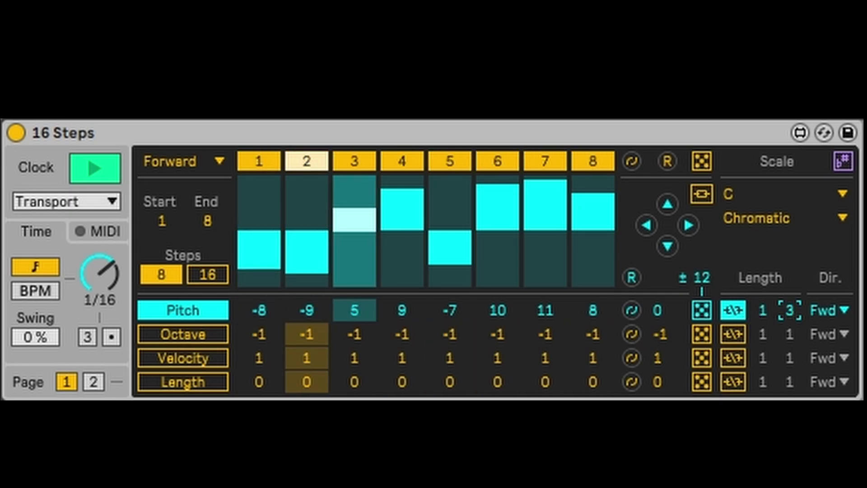
pyautogui.write('4')
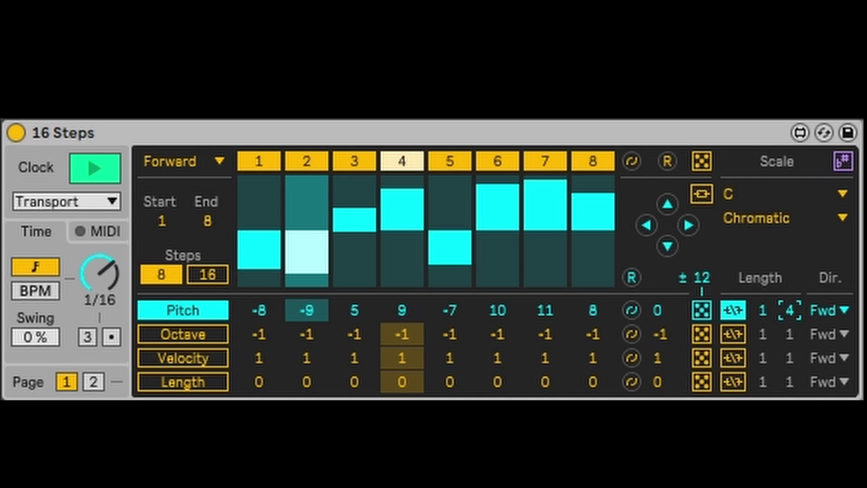
pyautogui.write('5')
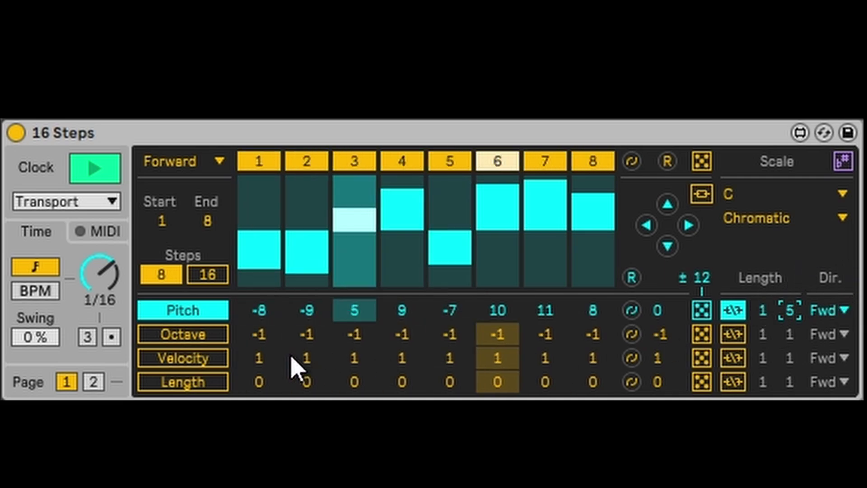
pyautogui.click(828, 311)
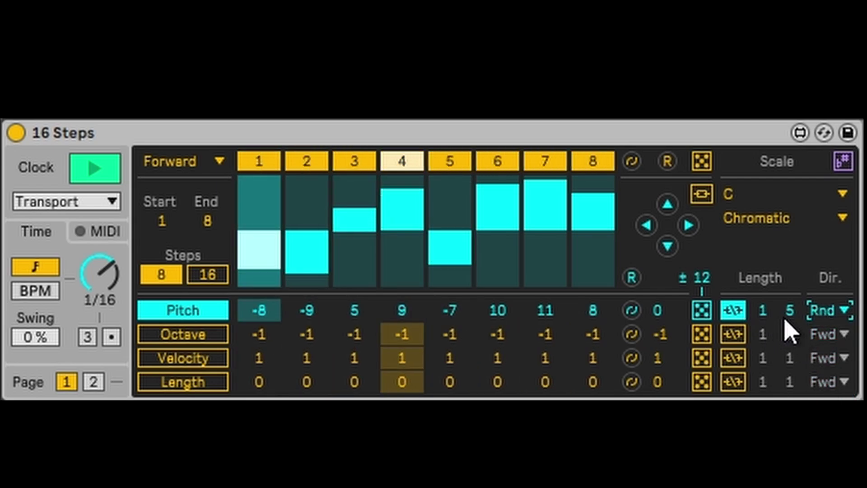
pyautogui.moveTo(789, 330); pyautogui.dragTo(789, 316)
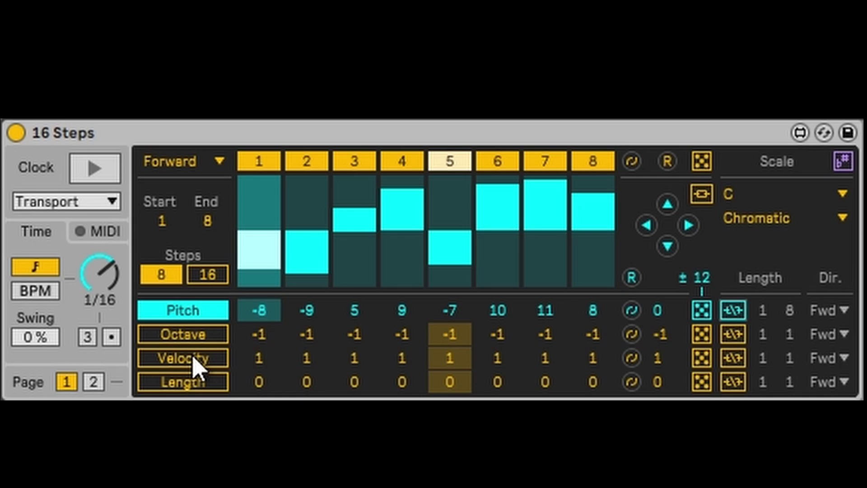
# Draw step velocities of 69, 46, 37, 80, 76, 59, 46, 91 in the Velocity lane
pyautogui.click(198, 368)
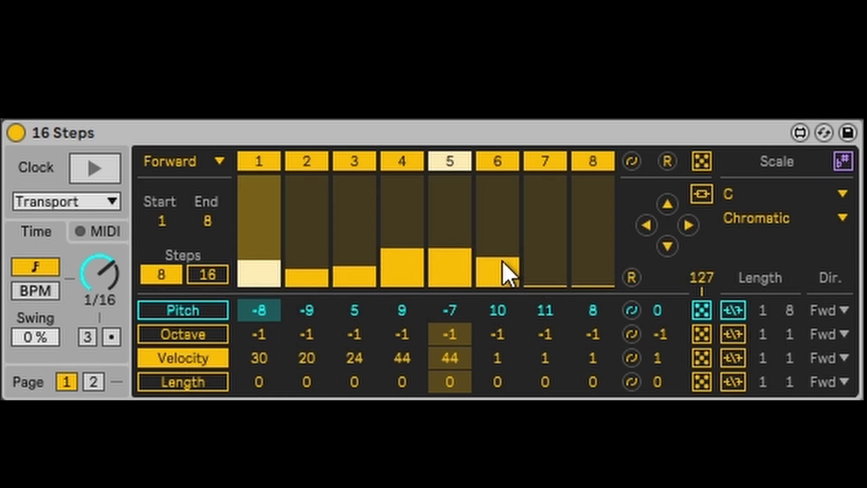
pyautogui.press('space')
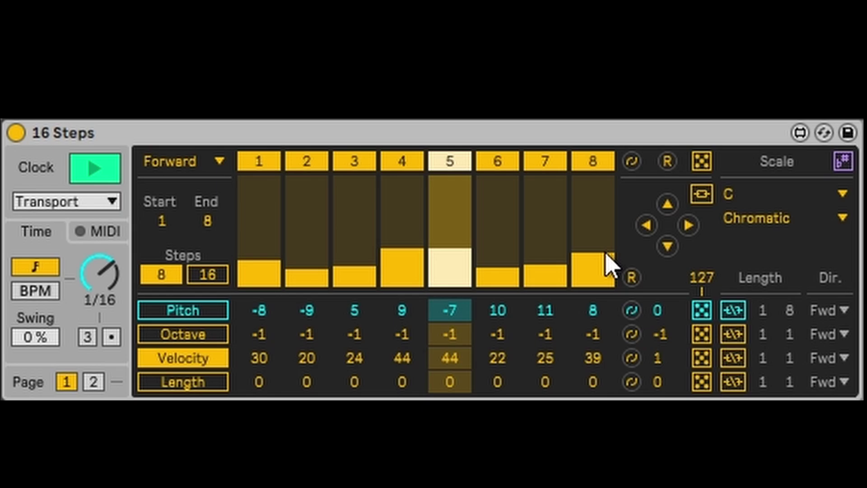
pyautogui.moveTo(599, 252)
pyautogui.mouseDown()
pyautogui.moveTo(598, 187)
pyautogui.moveTo(601, 206)
pyautogui.moveTo(539, 247)
pyautogui.moveTo(500, 248)
pyautogui.moveTo(462, 223)
pyautogui.moveTo(383, 218)
pyautogui.moveTo(340, 254)
pyautogui.moveTo(255, 228)
pyautogui.mouseUp()
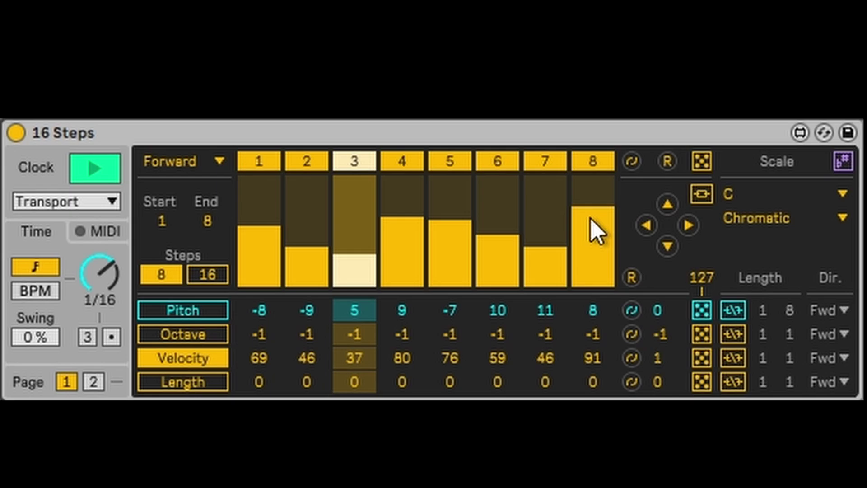
pyautogui.press('space')
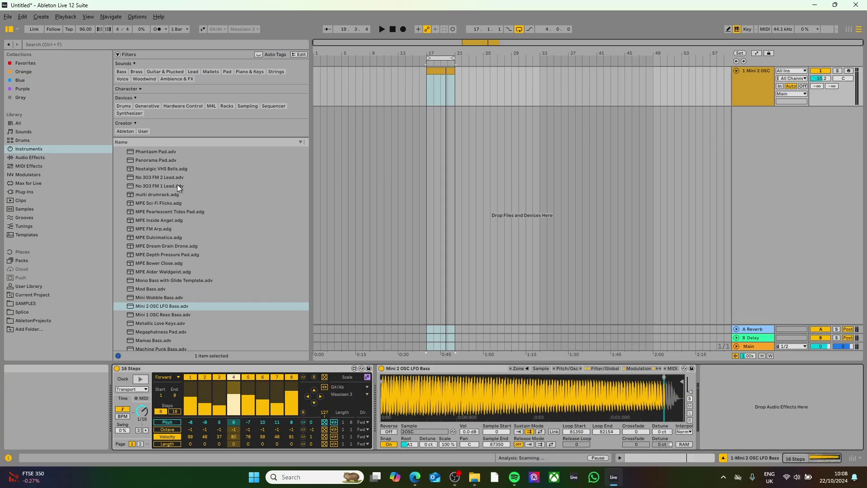
# Change the sequencer's scale mode to G#/Ab Phrygian, then play and stop the sequence
pyautogui.click(202, 29)
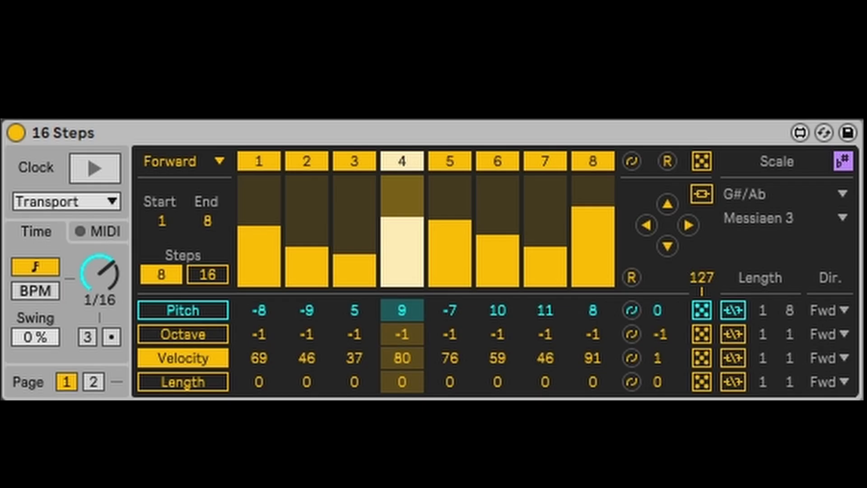
pyautogui.press('space')
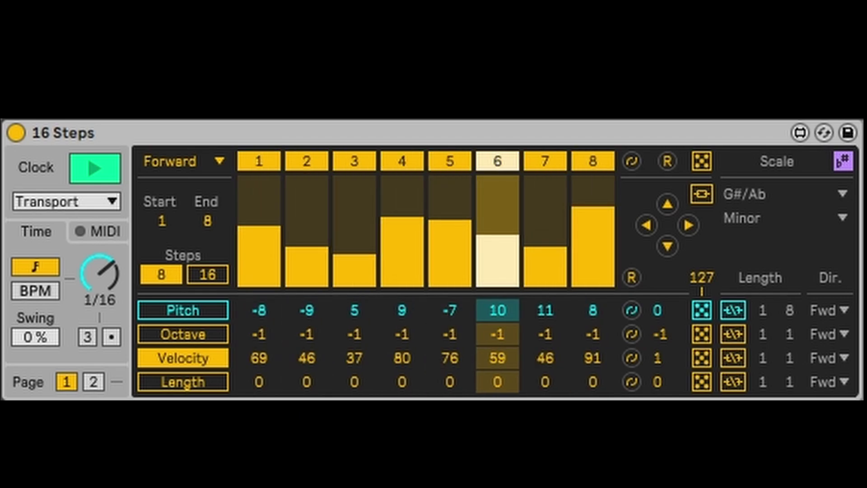
pyautogui.press('space')
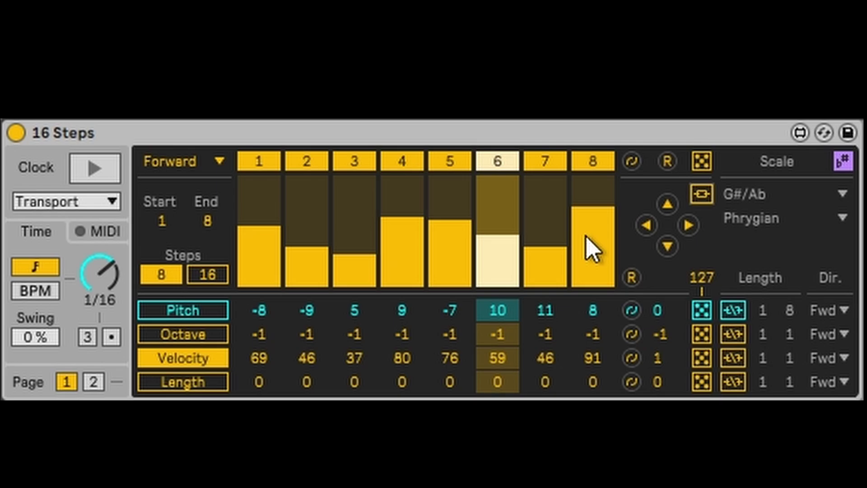
# Rotate the pitch pattern two steps right so it starts 11, 8, -8, and play
pyautogui.click(212, 310)
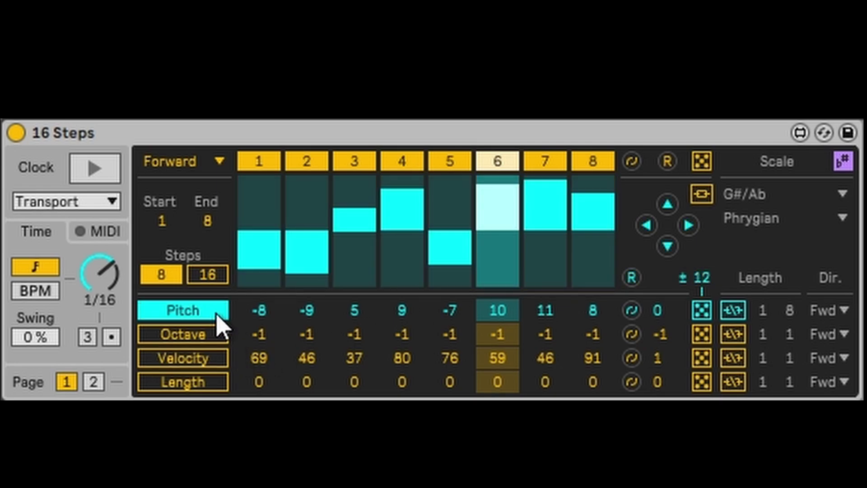
pyautogui.click(688, 225)
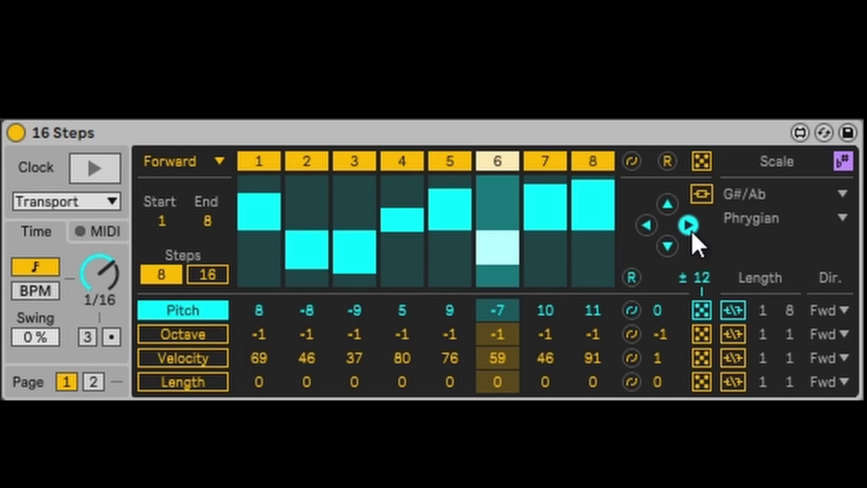
pyautogui.click(688, 225)
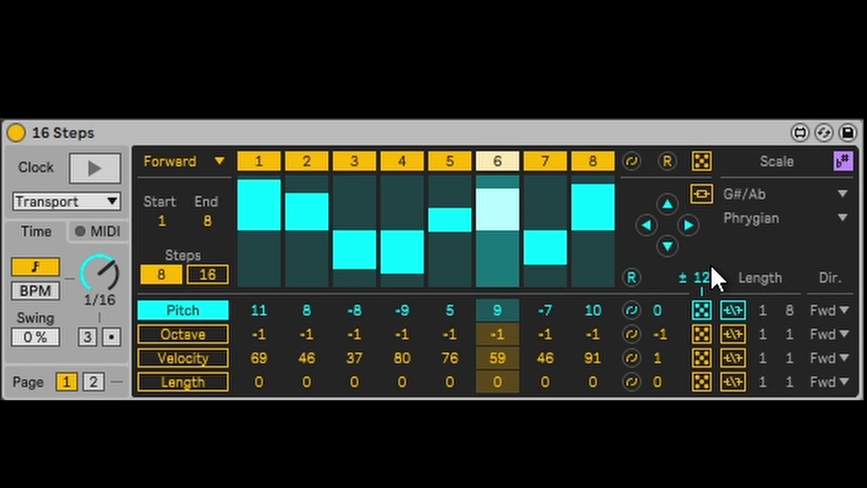
pyautogui.press('space')
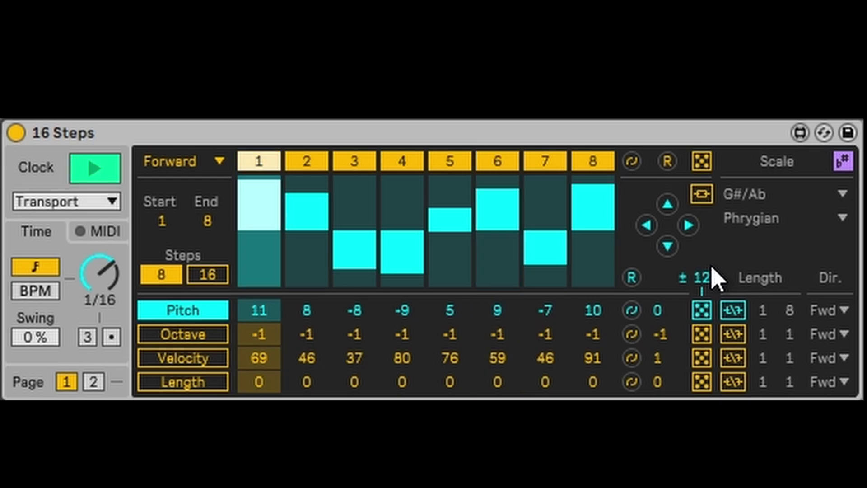
# Audition transposing all pitches down and up by one, returning to the original, then stop
pyautogui.click(672, 246)
pyautogui.click(668, 204)
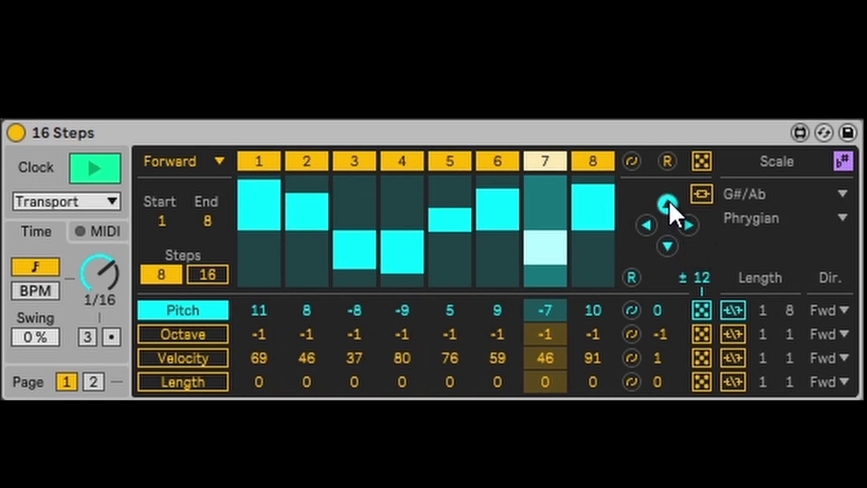
pyautogui.click(667, 204)
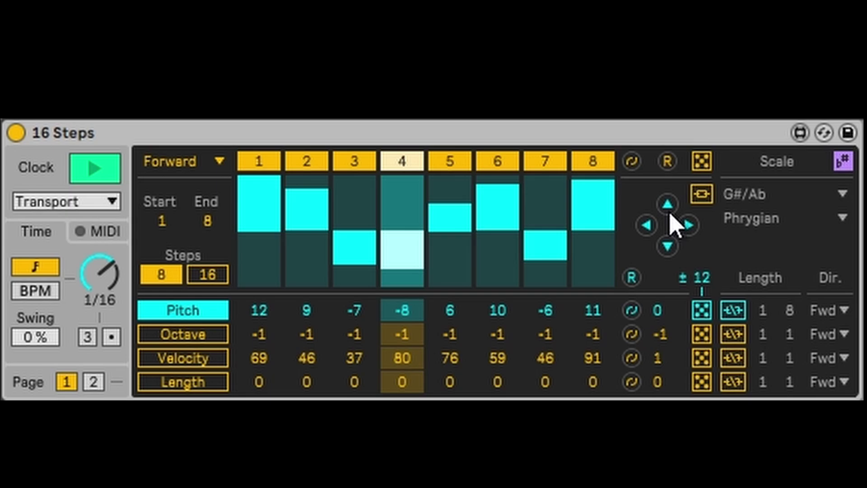
pyautogui.click(669, 246)
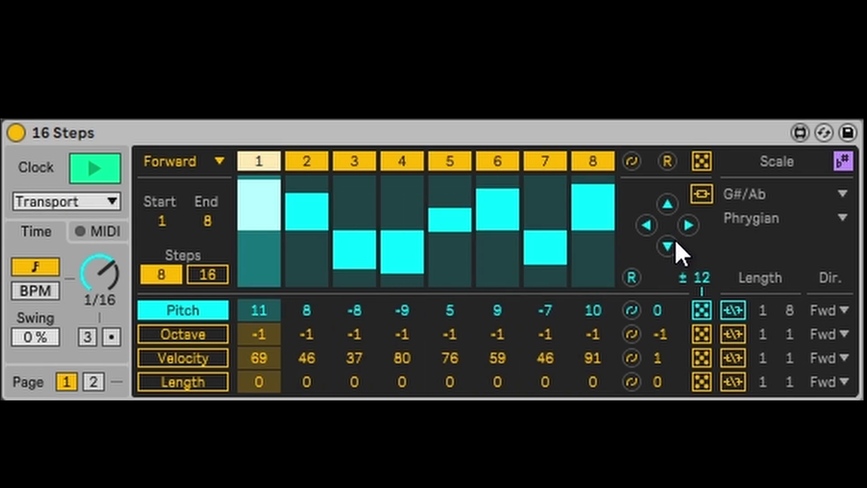
pyautogui.press('space')
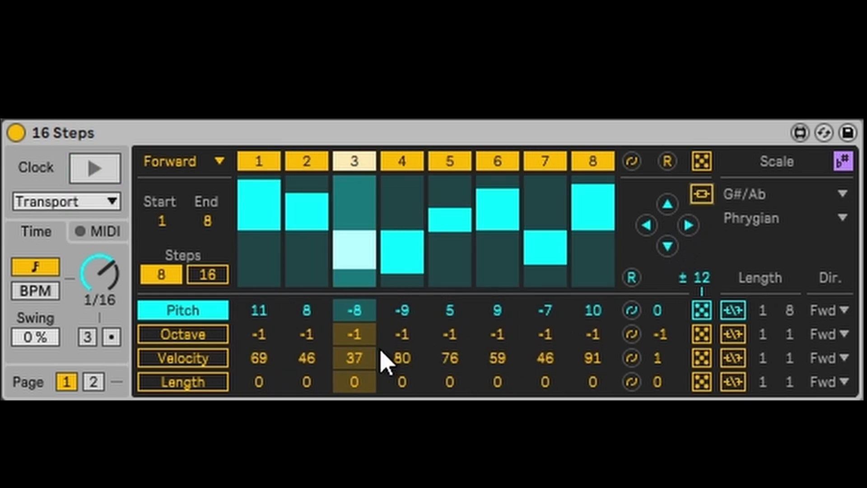
pyautogui.click(208, 387)
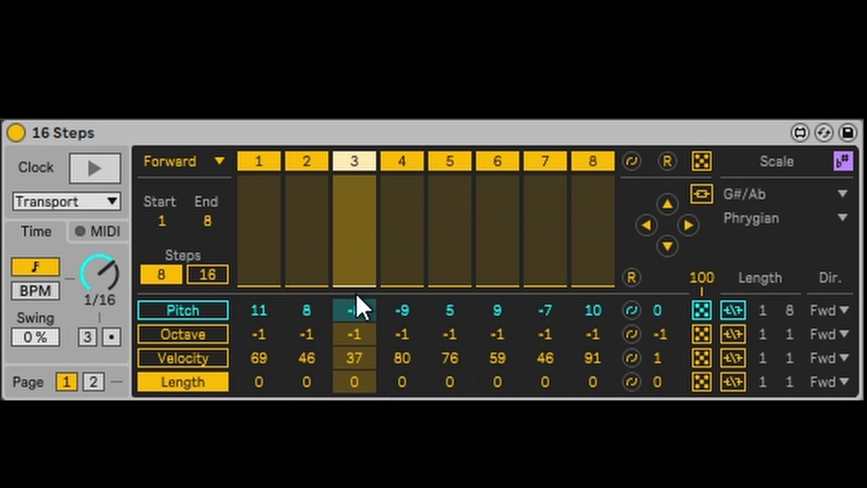
# Draw note lengths of 100, 11, 28, 41, 15, 33, 47 and 0 across the eight steps
pyautogui.moveTo(383, 271)
pyautogui.mouseDown()
pyautogui.moveTo(410, 242)
pyautogui.moveTo(569, 248)
pyautogui.mouseUp()
pyautogui.press('space')
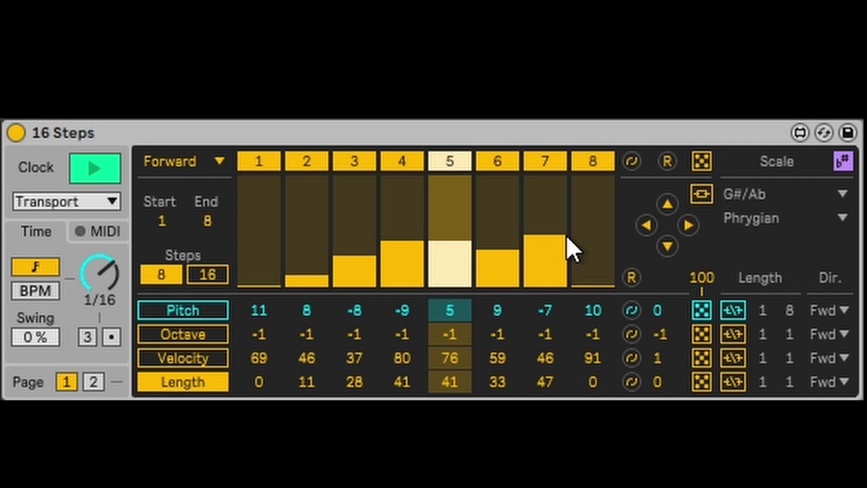
pyautogui.click(469, 270)
pyautogui.click(468, 271)
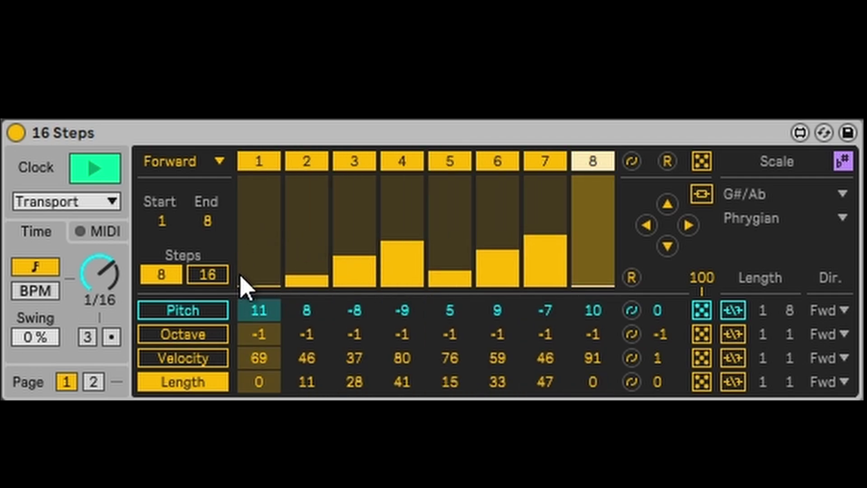
pyautogui.moveTo(244, 290); pyautogui.dragTo(260, 151)
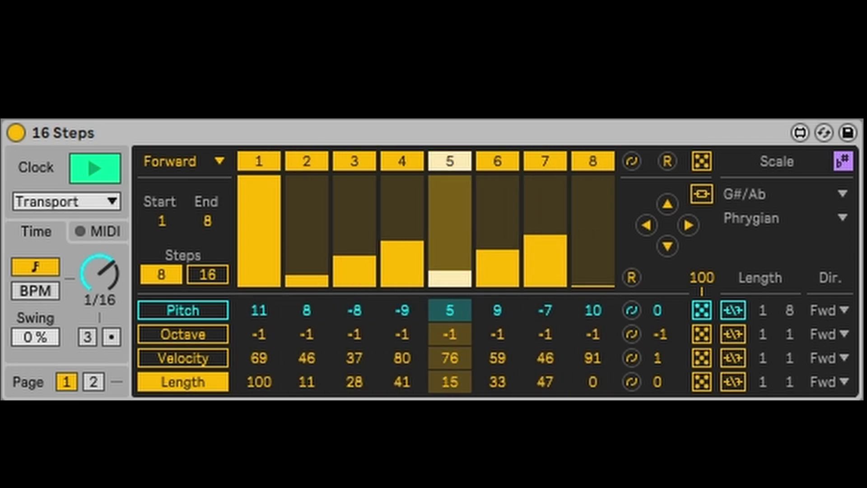
# Loop the Velocity lane over its first 3 steps, then audition playback and stop it
pyautogui.click(185, 358)
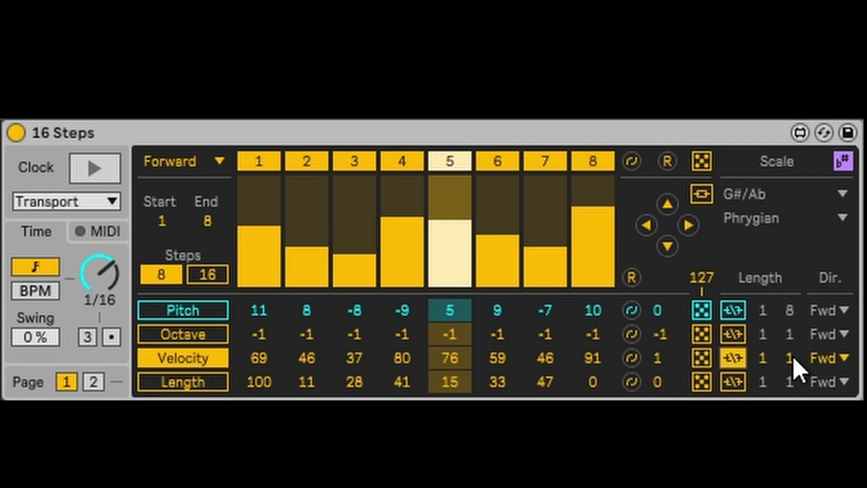
pyautogui.press('space')
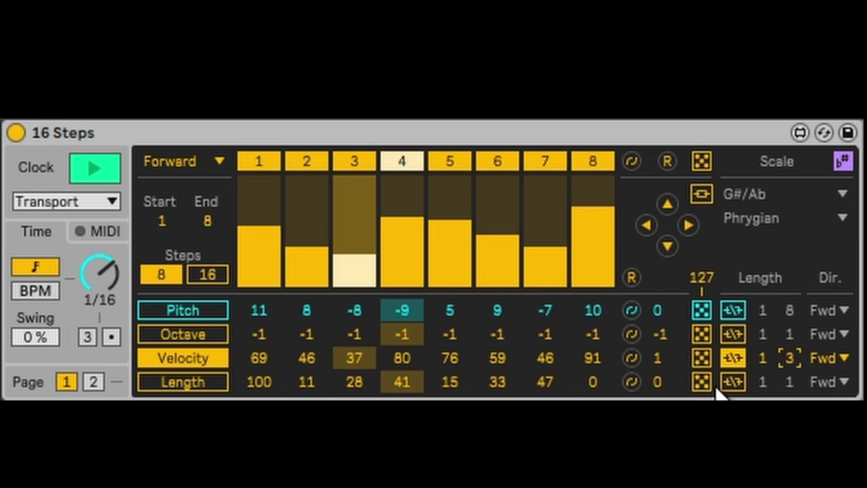
pyautogui.press('space')
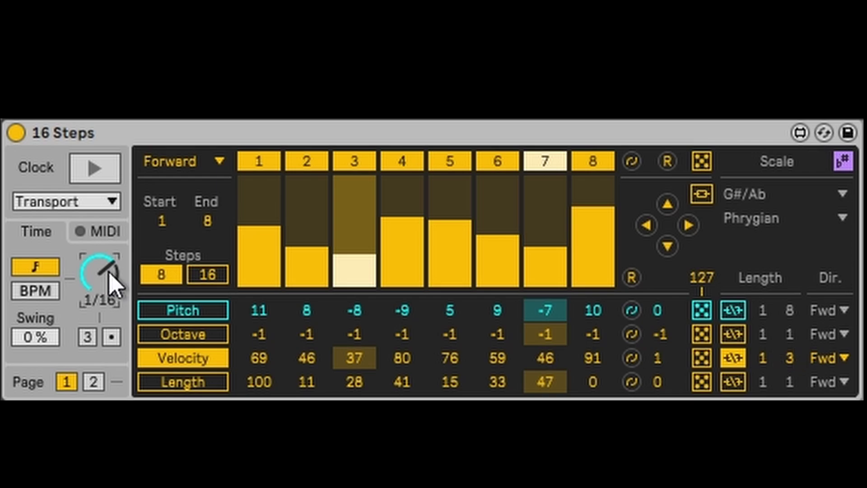
pyautogui.press('space')
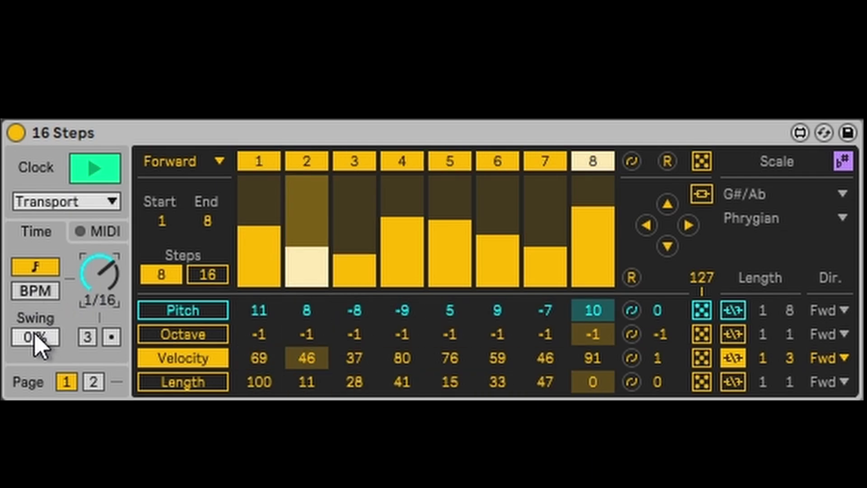
pyautogui.moveTo(35, 337); pyautogui.dragTo(35, 329)
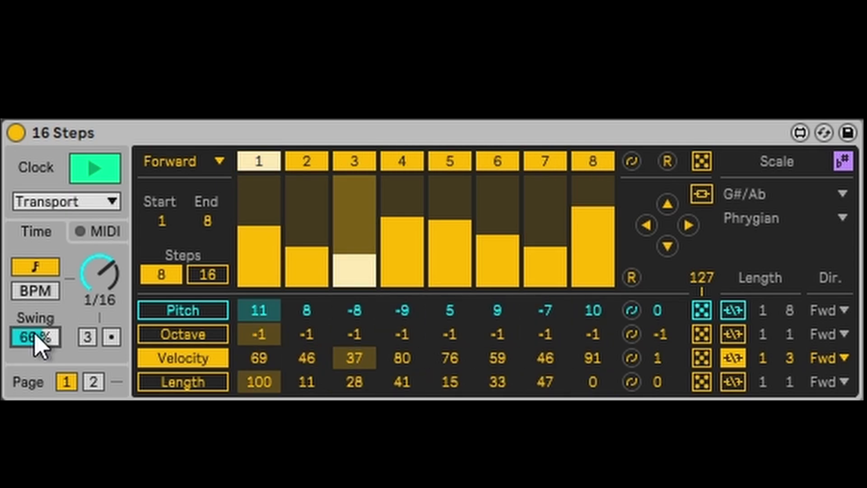
pyautogui.press('Delete')
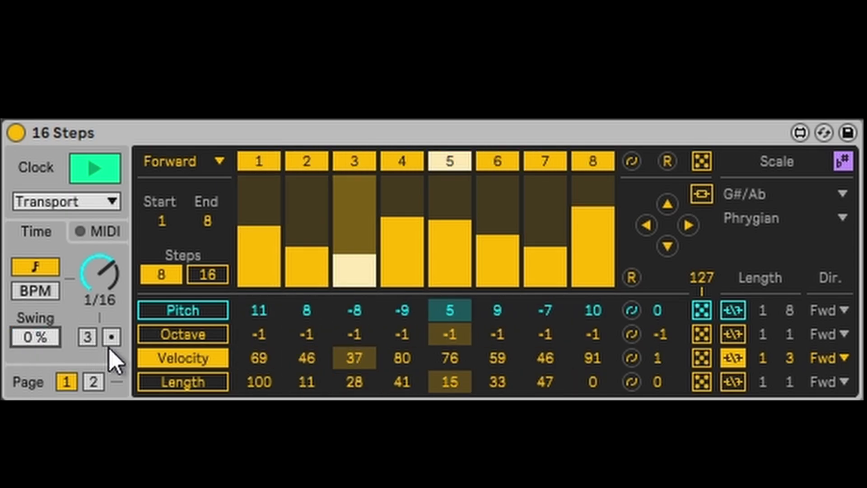
pyautogui.click(82, 336)
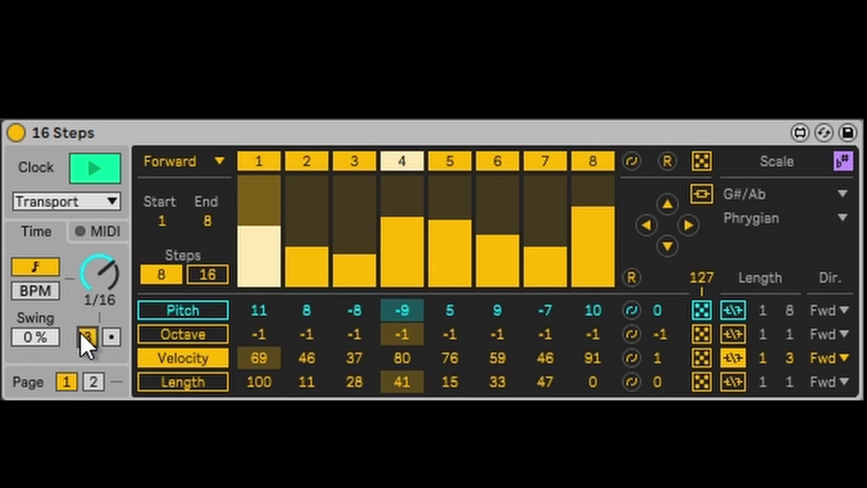
pyautogui.click(111, 337)
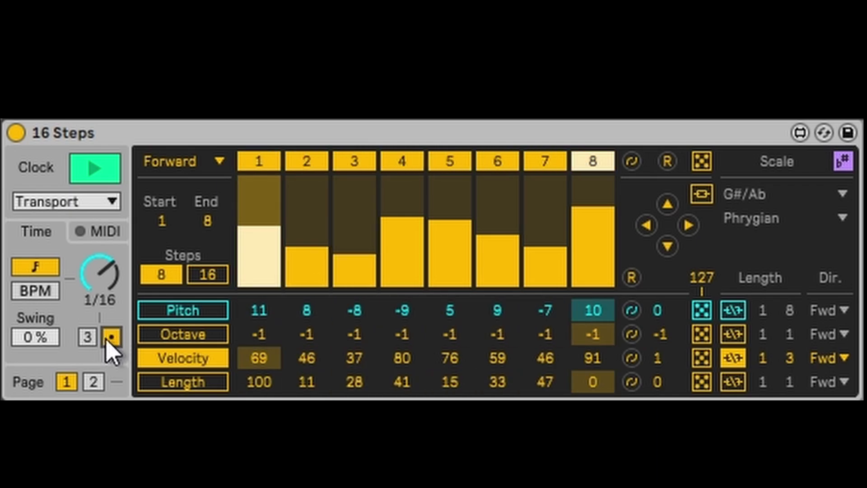
pyautogui.click(112, 337)
pyautogui.press('space')
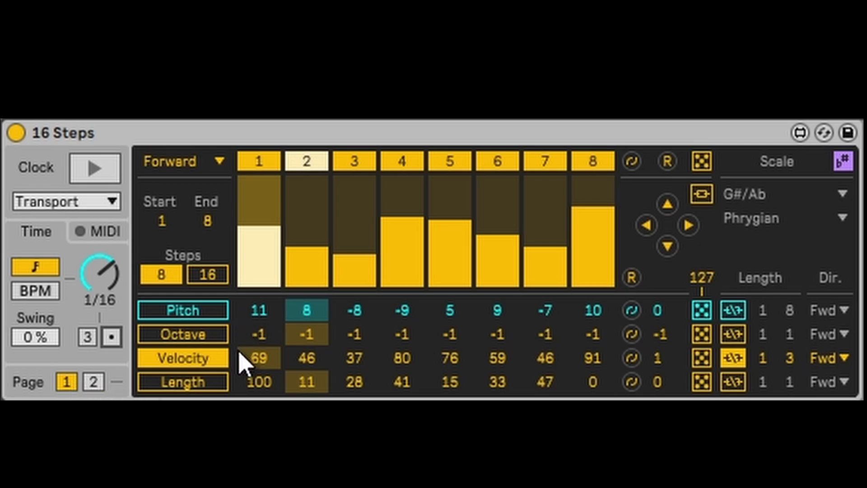
# On lane page 2, try Time Shift amounts, set the rate to 1/8, and show the Ratchet lane
pyautogui.click(93, 382)
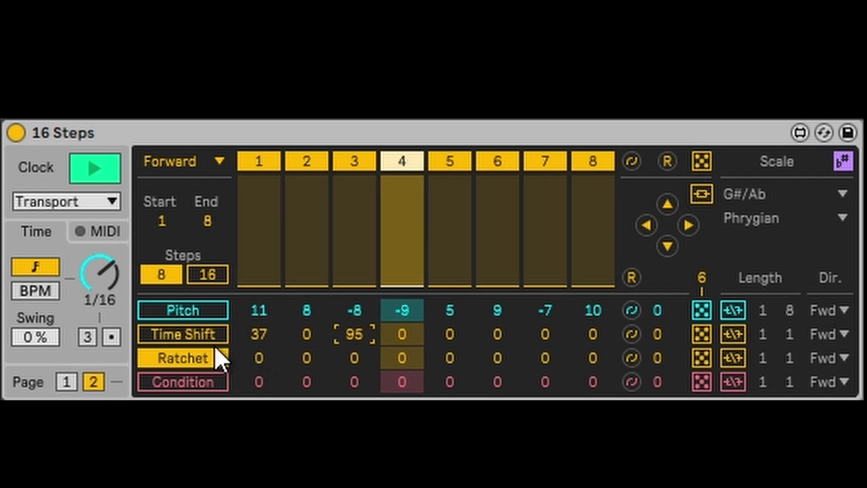
pyautogui.click(199, 341)
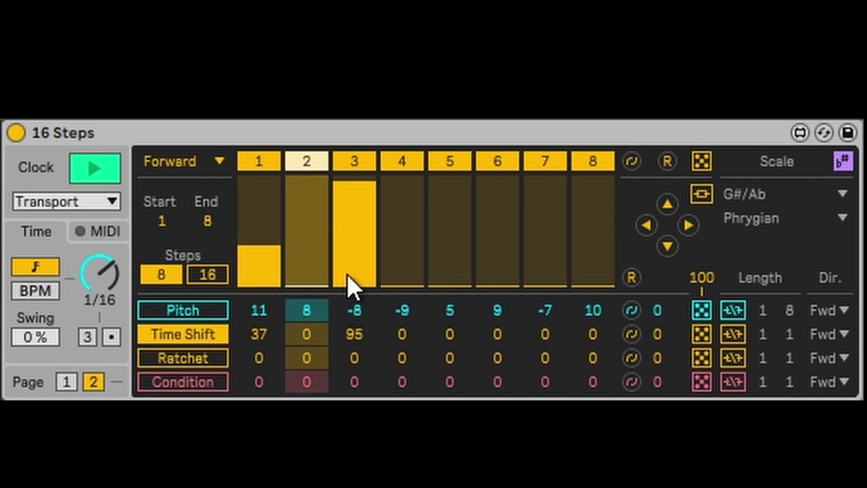
pyautogui.moveTo(351, 287)
pyautogui.mouseDown()
pyautogui.moveTo(377, 260)
pyautogui.moveTo(561, 193)
pyautogui.moveTo(591, 246)
pyautogui.moveTo(591, 232)
pyautogui.mouseUp()
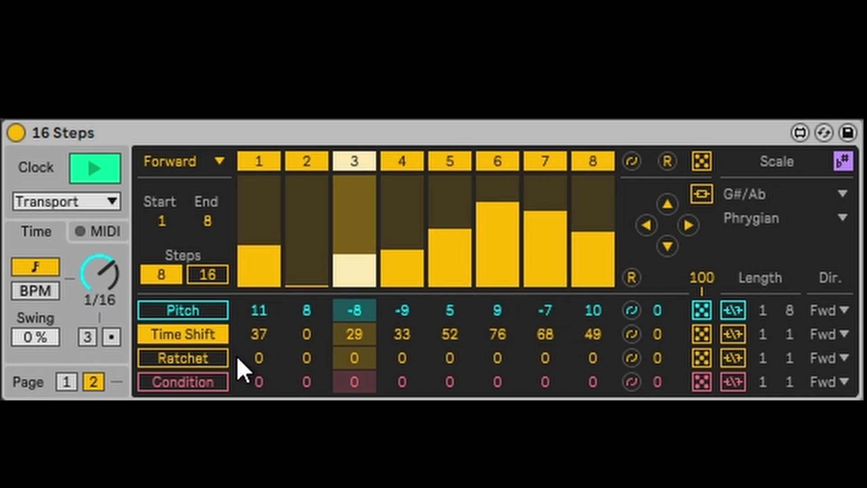
pyautogui.moveTo(96, 272); pyautogui.dragTo(98, 279)
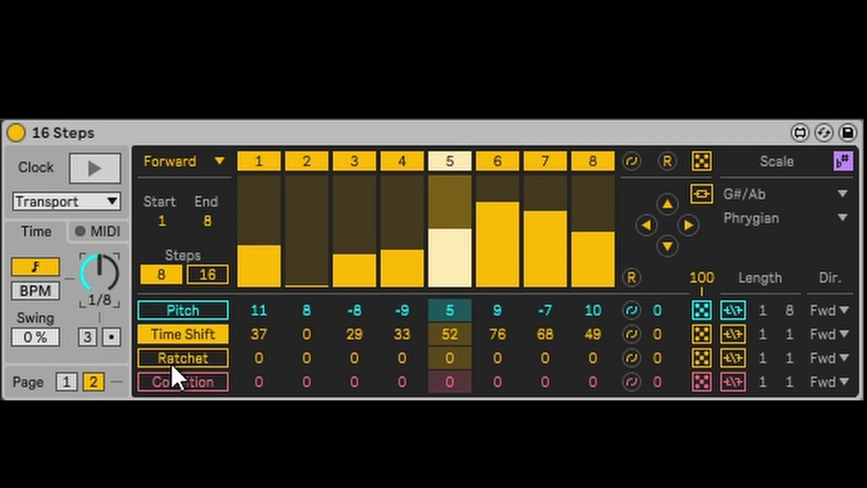
pyautogui.click(191, 364)
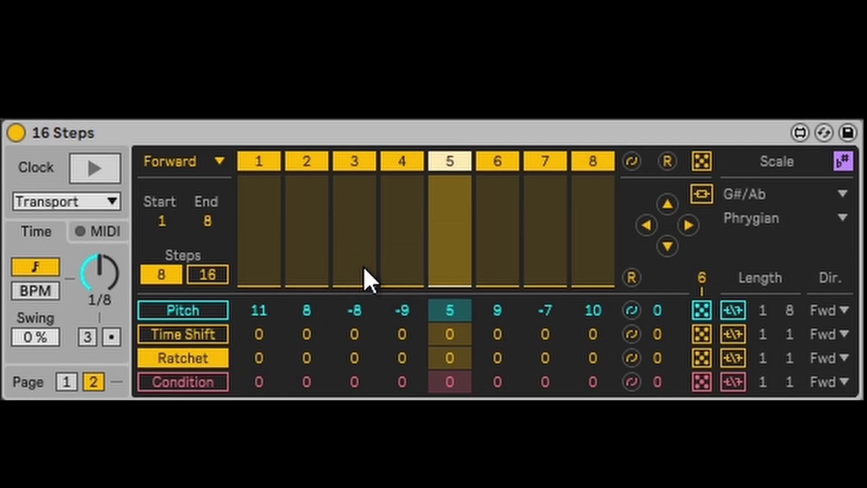
# During playback, draw ratchets of 2 on most steps and rotate them, then make every step 1
pyautogui.press('space')
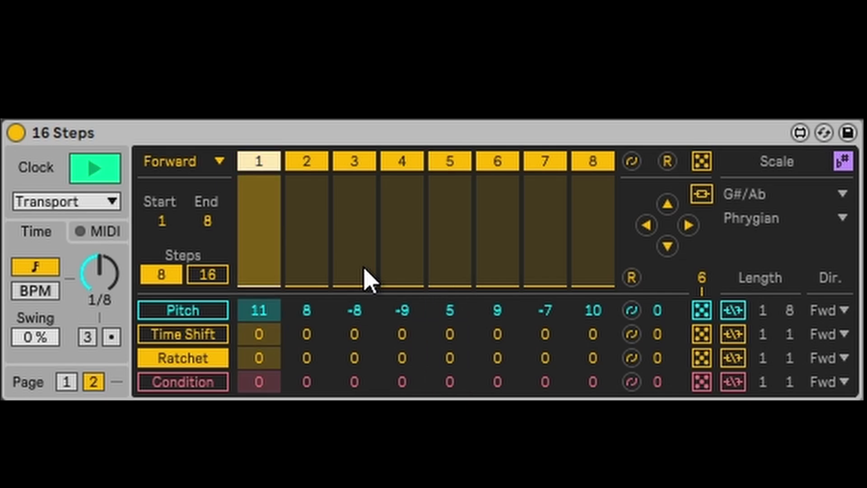
pyautogui.moveTo(458, 278); pyautogui.dragTo(465, 216)
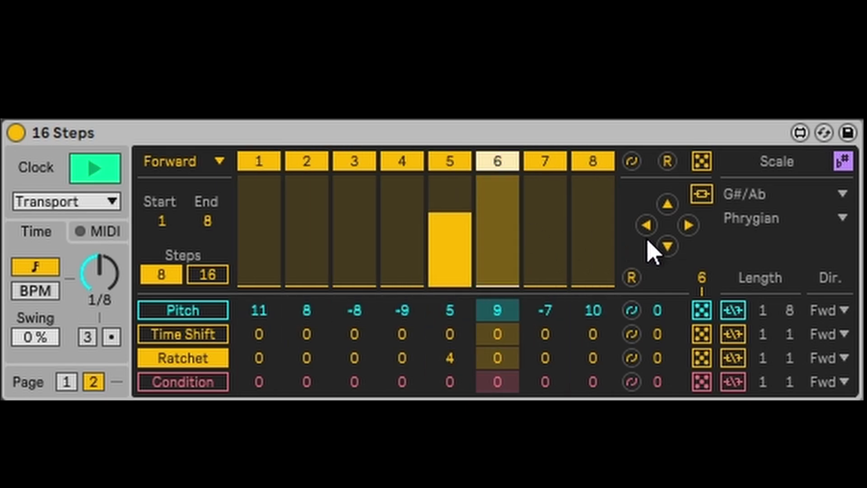
pyautogui.click(465, 217)
pyautogui.moveTo(463, 209); pyautogui.dragTo(468, 257)
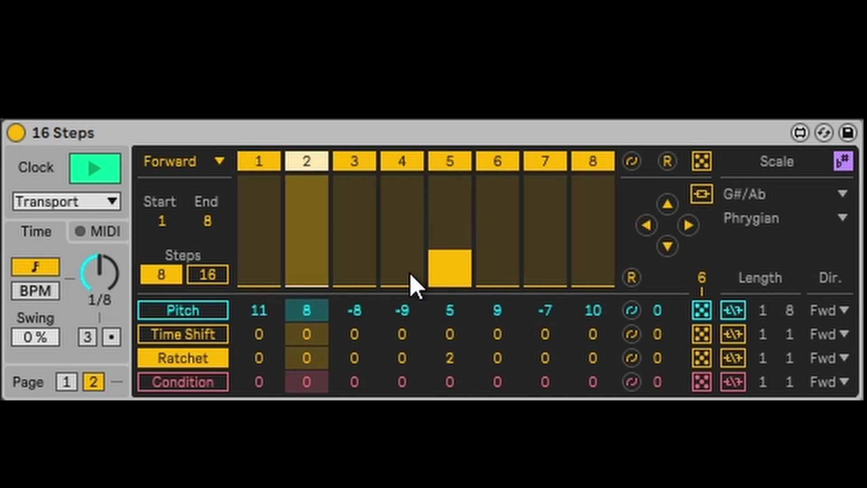
pyautogui.moveTo(406, 269)
pyautogui.mouseDown()
pyautogui.moveTo(329, 250)
pyautogui.moveTo(267, 256)
pyautogui.mouseUp()
pyautogui.moveTo(535, 276); pyautogui.dragTo(591, 257)
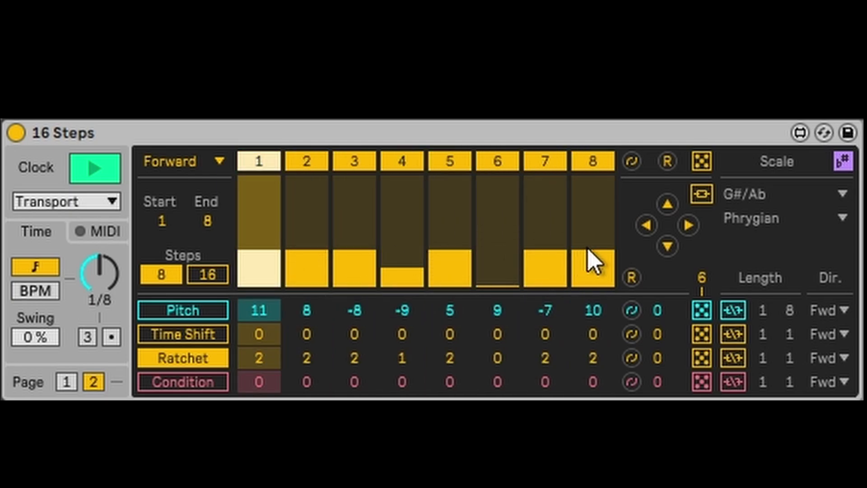
pyautogui.click(499, 283)
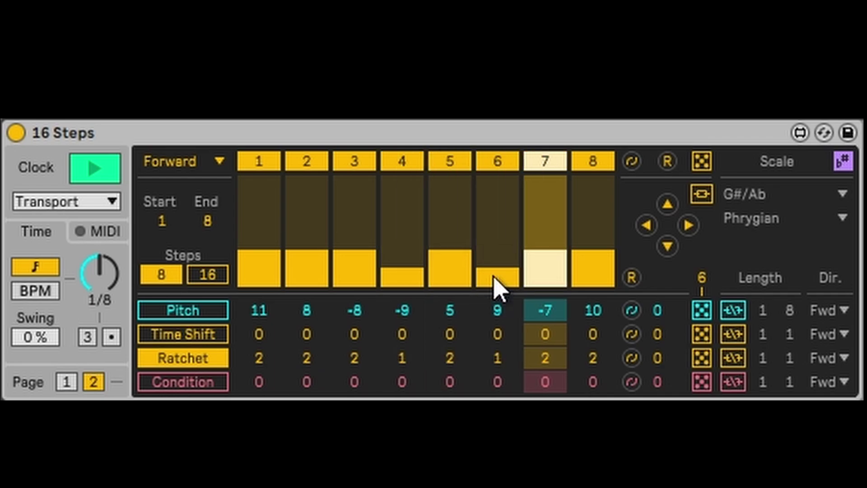
pyautogui.click(631, 358)
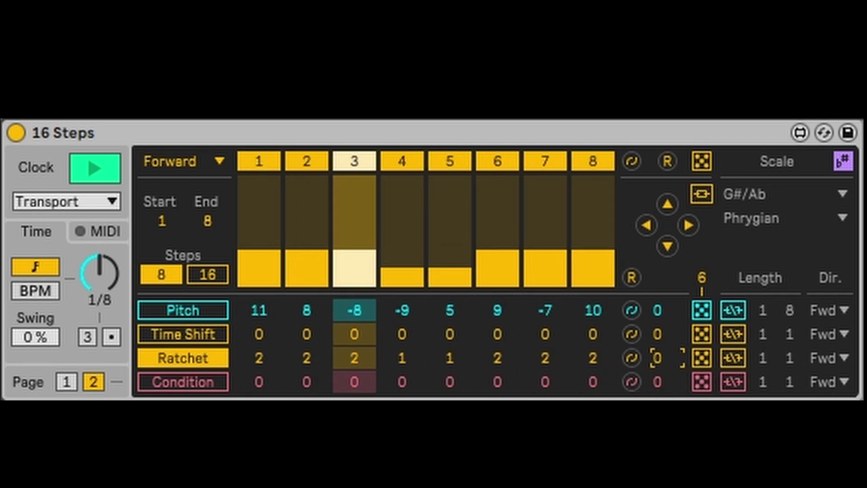
pyautogui.moveTo(658, 358); pyautogui.dragTo(664, 364)
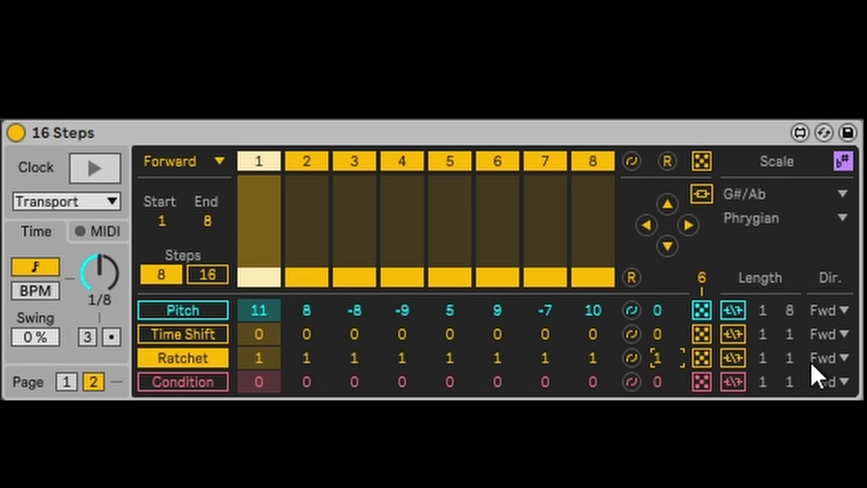
# Inspect the Condition lane's values (all 0), then return to the Ratchet lane with range 3
pyautogui.click(195, 381)
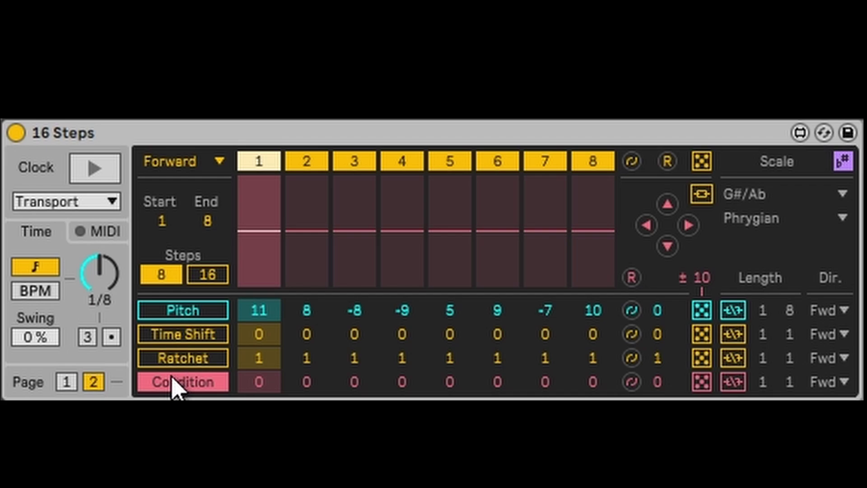
pyautogui.click(181, 359)
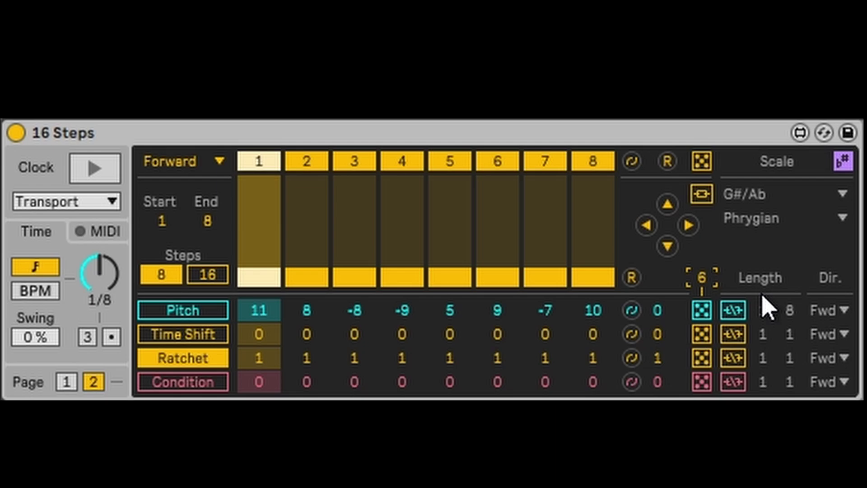
# Randomize then zero all ratchets, and re-roll the pitches within ±3 (2, -1, 0, -2, 1, -3, 0, -1)
pyautogui.click(707, 361)
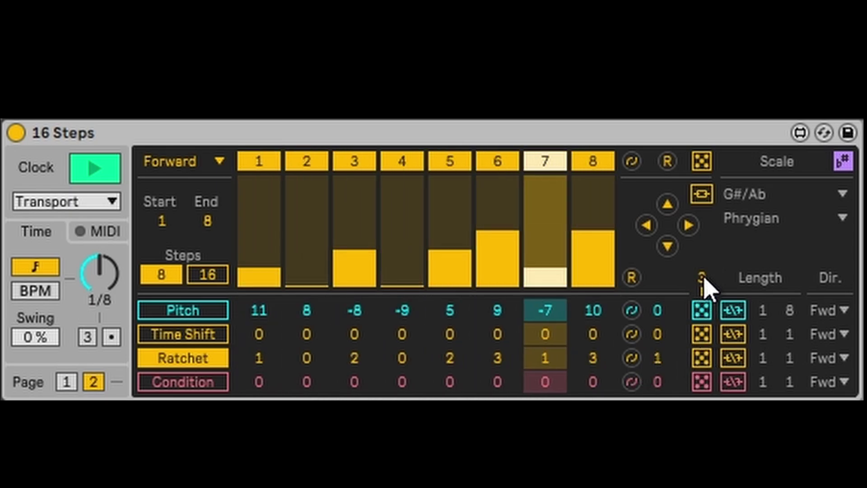
pyautogui.moveTo(660, 362); pyautogui.dragTo(662, 367)
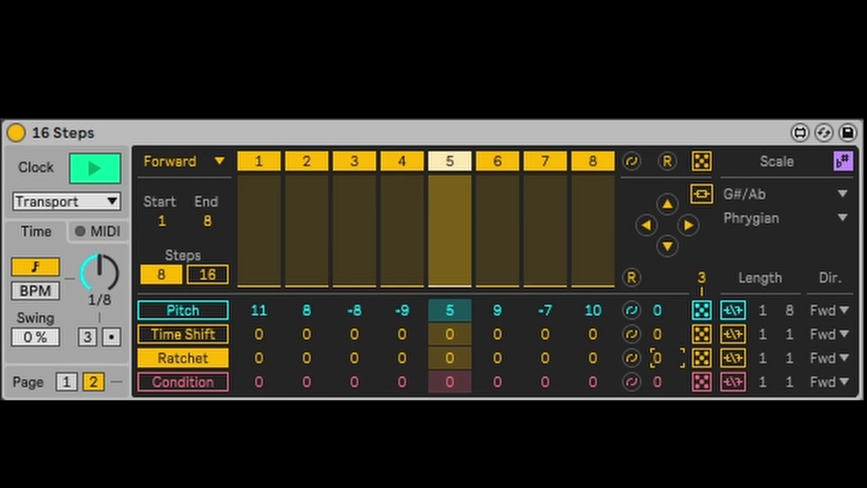
pyautogui.click(183, 315)
pyautogui.moveTo(699, 277); pyautogui.dragTo(699, 298)
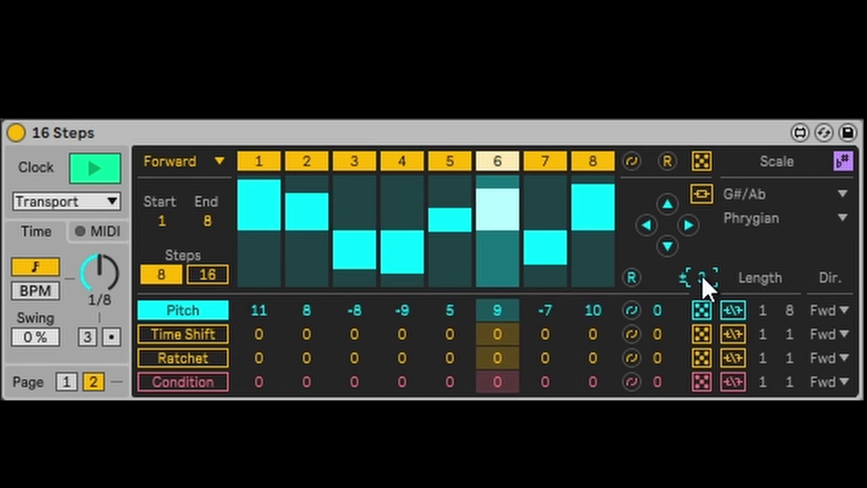
pyautogui.click(701, 309)
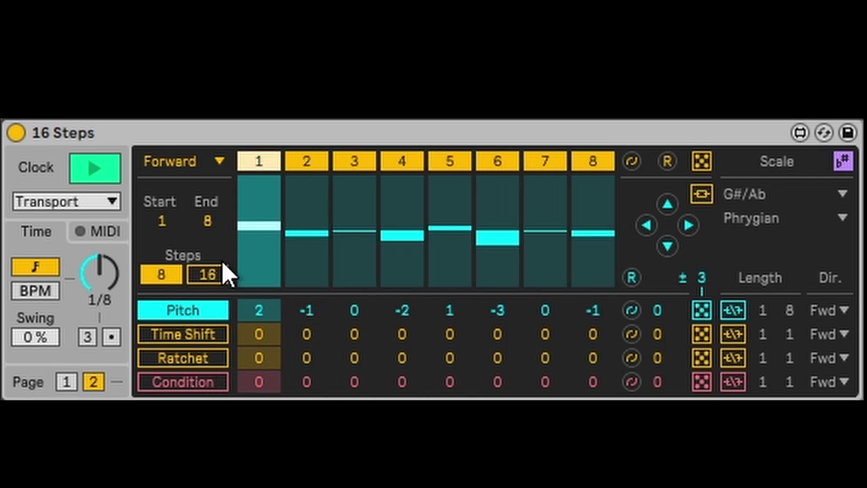
pyautogui.click(66, 382)
# Randomize every step's octave, then lower step 1's octave from 3 to 1
pyautogui.click(209, 335)
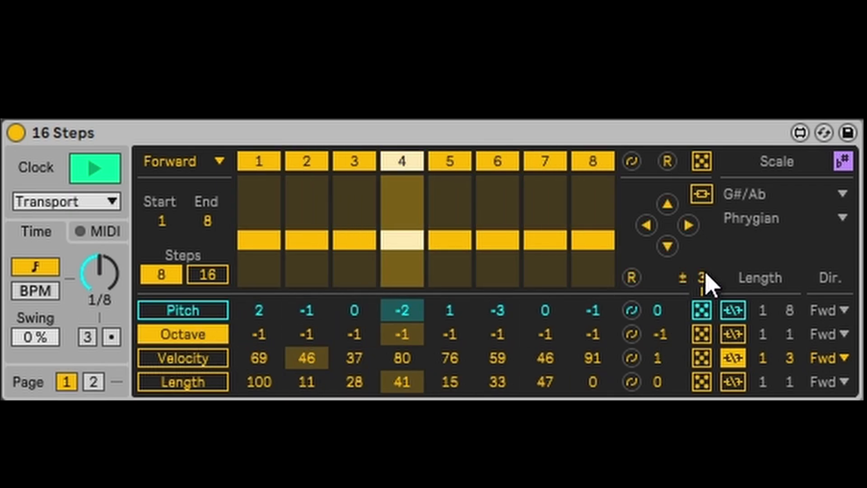
pyautogui.click(702, 334)
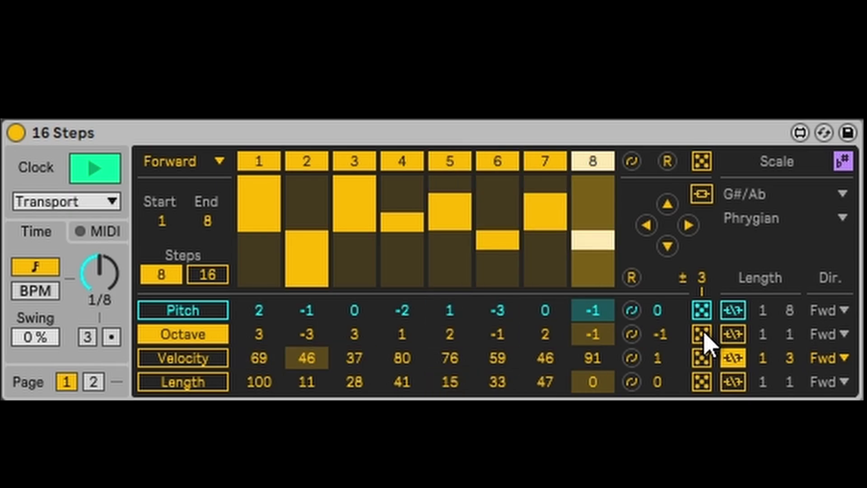
pyautogui.moveTo(255, 342); pyautogui.dragTo(258, 349)
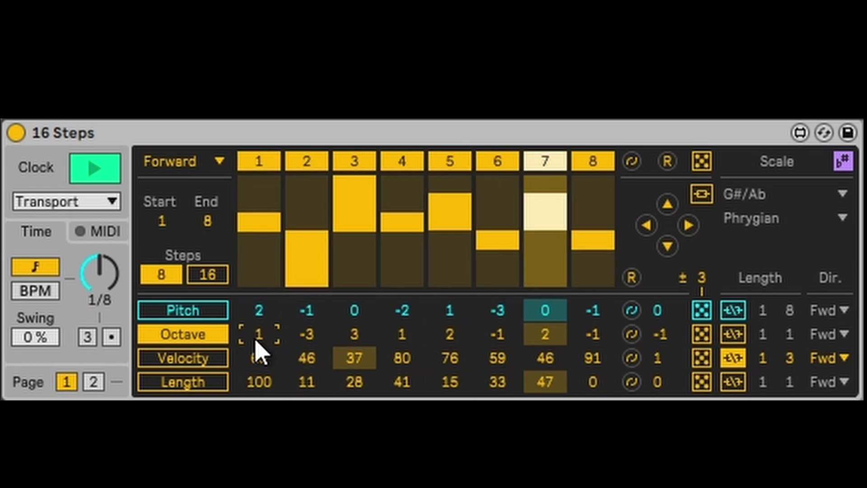
# Randomize the step velocities within a range of 5
pyautogui.click(201, 360)
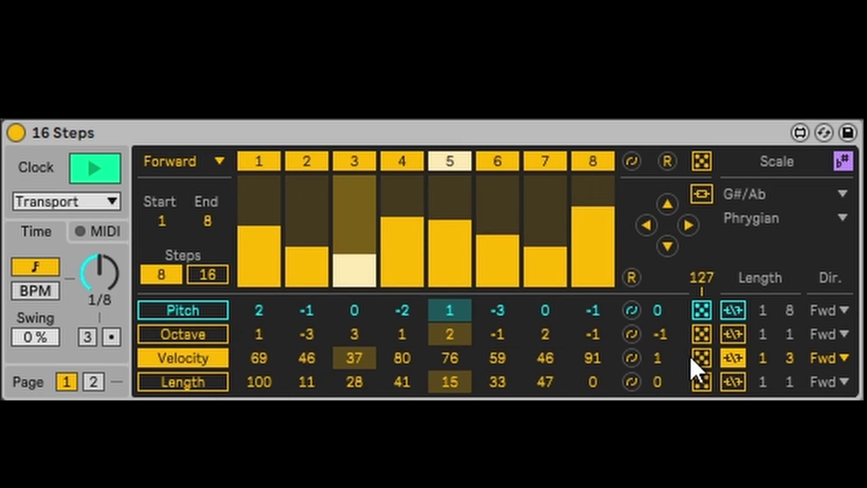
pyautogui.click(702, 358)
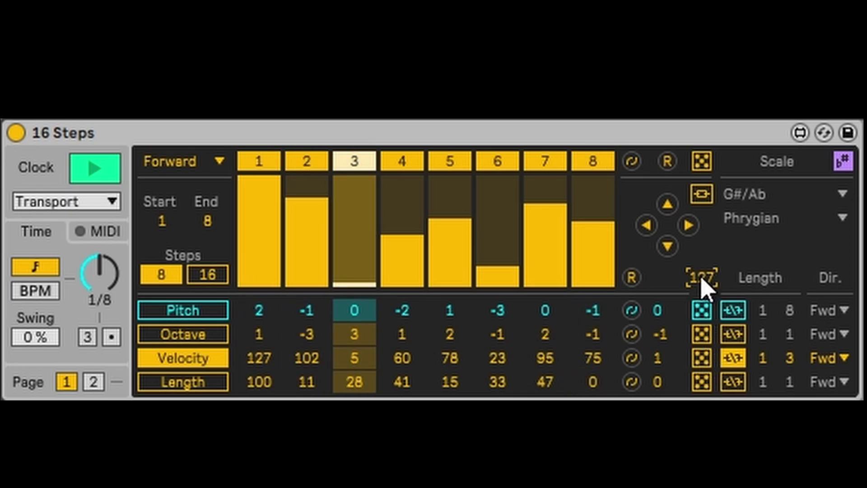
pyautogui.moveTo(711, 294); pyautogui.dragTo(711, 343)
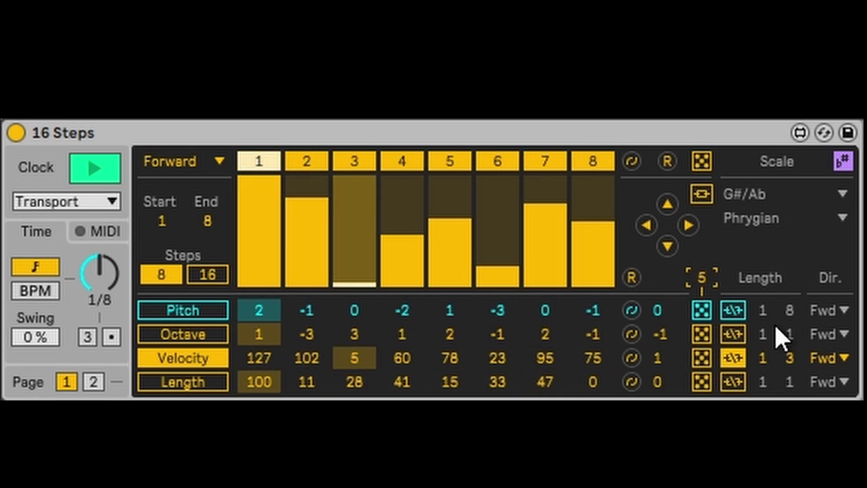
pyautogui.click(696, 362)
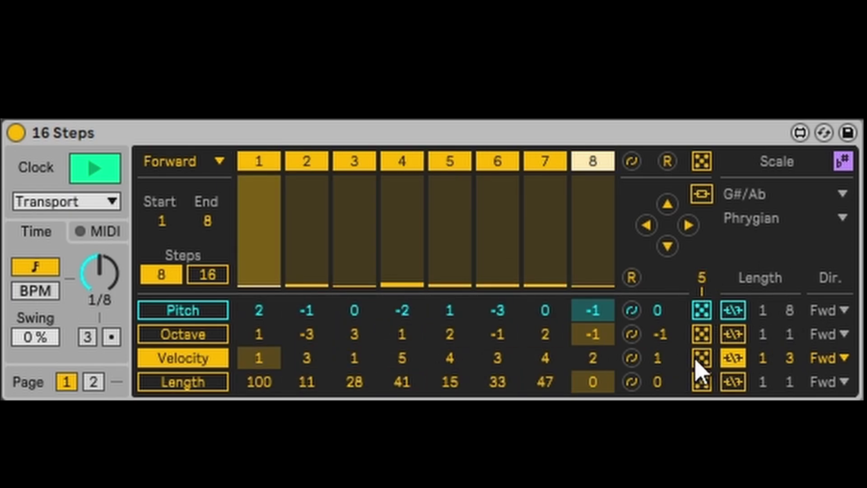
# Randomize the step note lengths within a range of 5
pyautogui.click(703, 382)
pyautogui.click(203, 385)
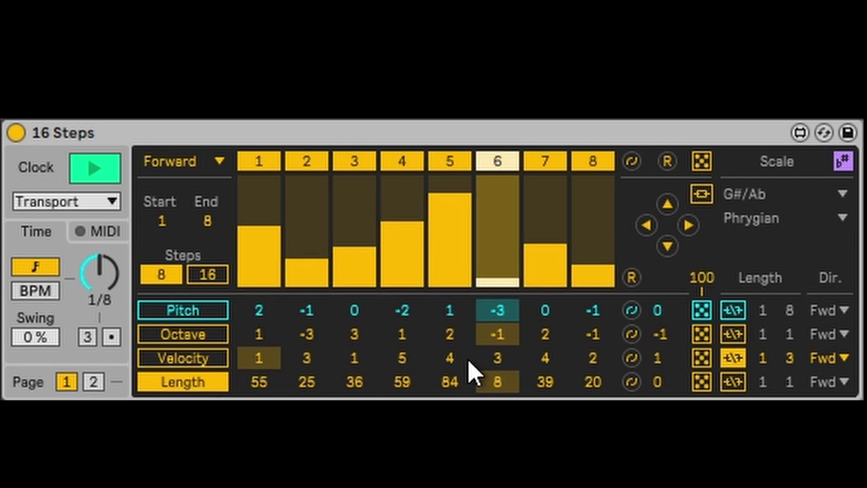
pyautogui.moveTo(705, 284); pyautogui.dragTo(705, 343)
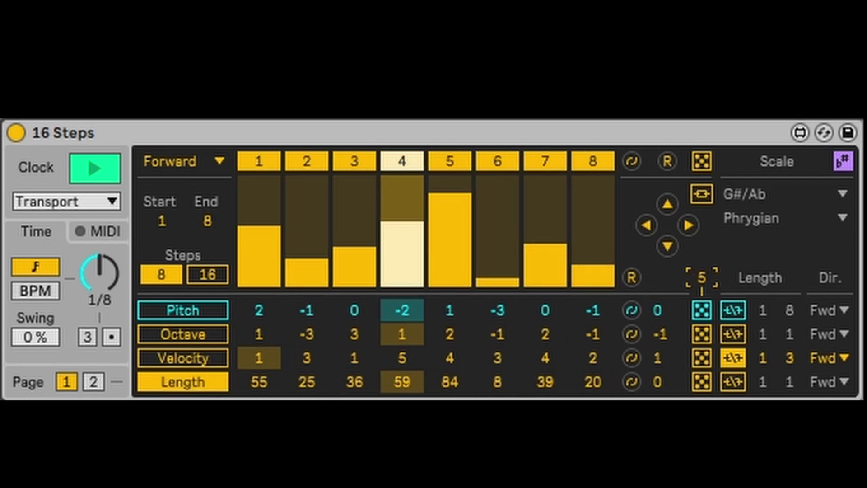
pyautogui.click(701, 382)
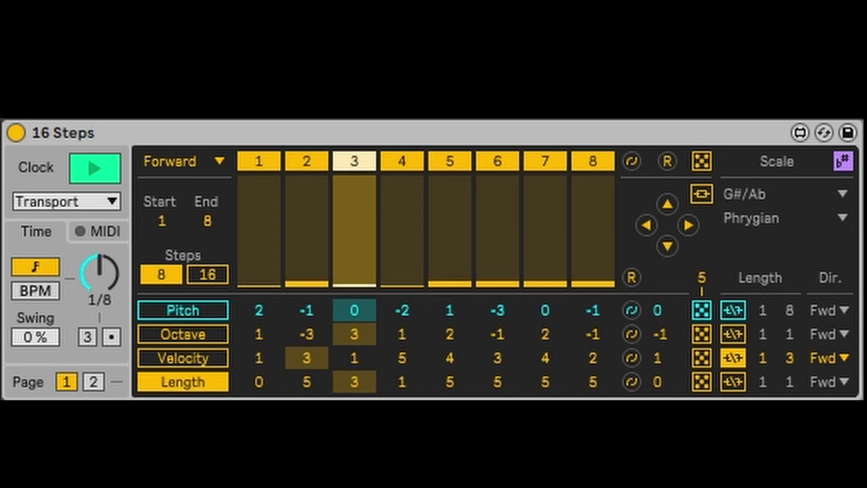
# Set the clock rate to 1/16 and the bass filter to 1.11 kHz cutoff, 48% resonance
pyautogui.scroll(1, 187, 367)
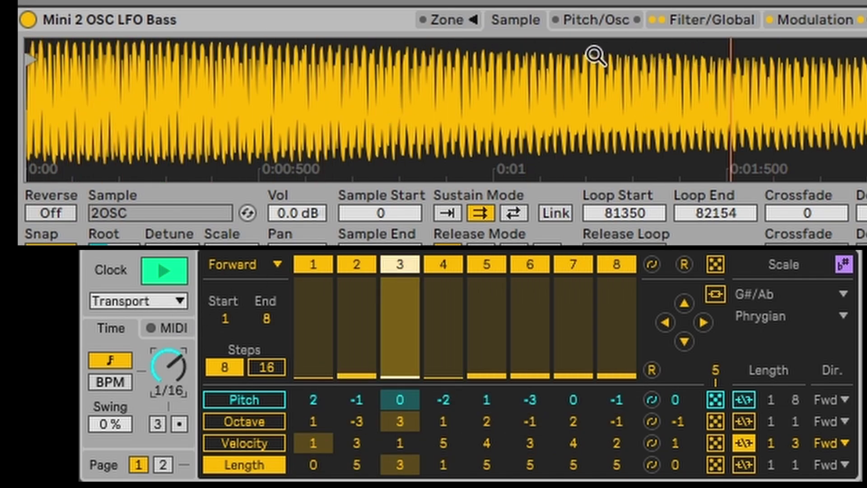
pyautogui.click(719, 20)
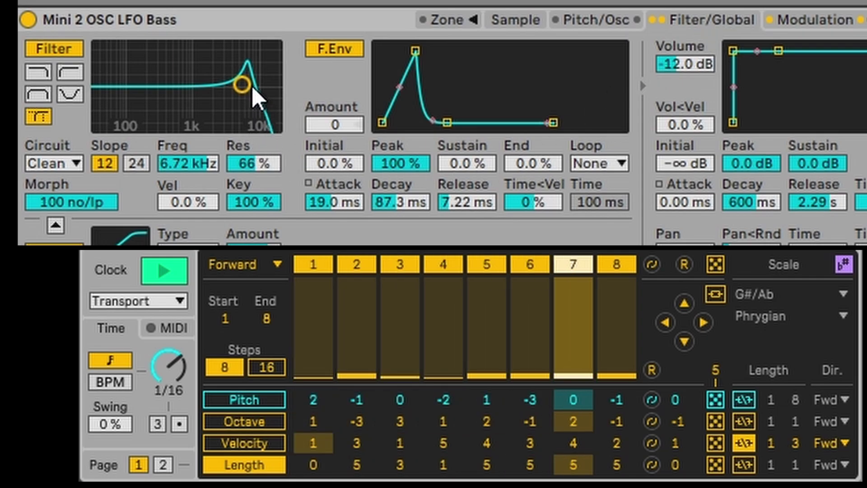
pyautogui.moveTo(244, 85); pyautogui.dragTo(169, 82)
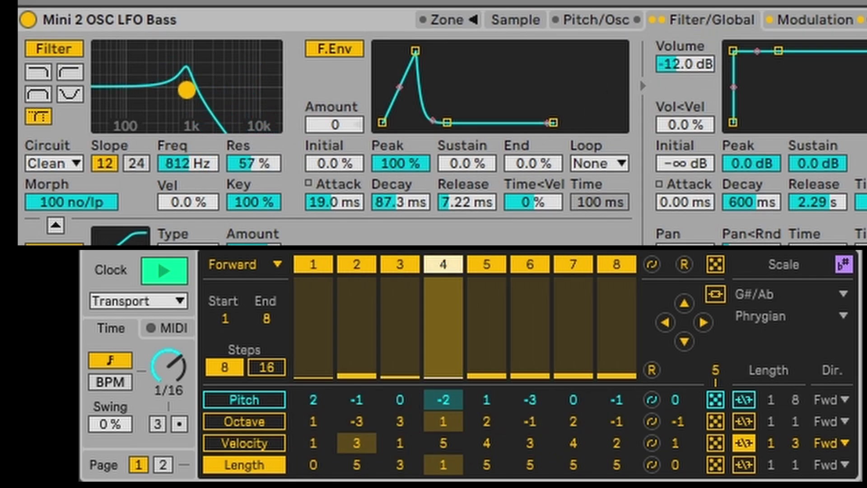
pyautogui.click(140, 24)
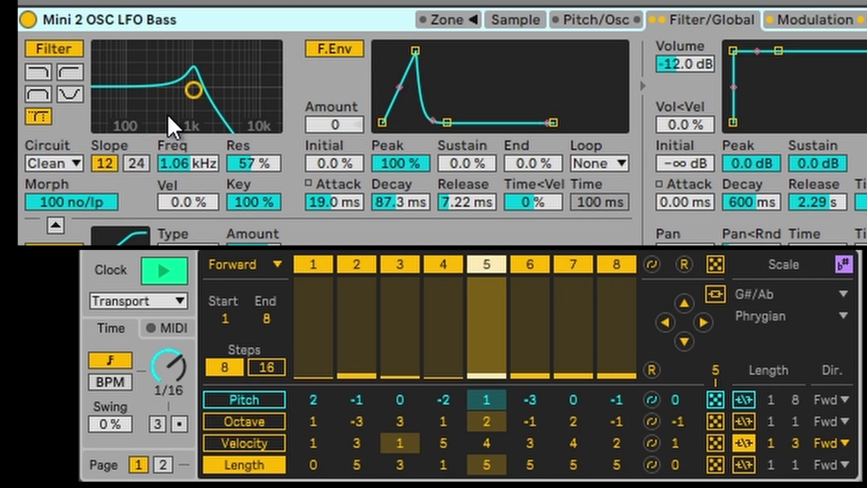
pyautogui.moveTo(193, 89)
pyautogui.mouseDown()
pyautogui.moveTo(176, 80)
pyautogui.moveTo(195, 95)
pyautogui.mouseUp()
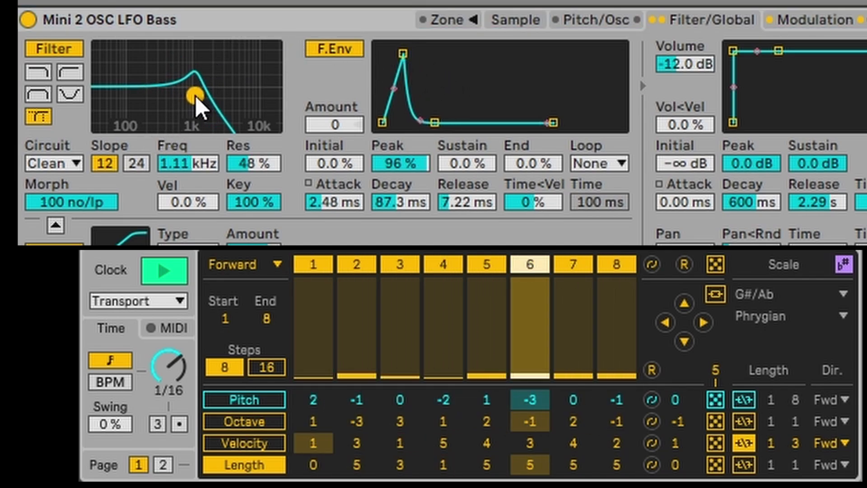
# Shape the Simpler amp envelope: attack under 1 ms and sustain at -16 dB
pyautogui.moveTo(733, 50); pyautogui.dragTo(753, 53)
pyautogui.moveTo(806, 51); pyautogui.dragTo(800, 80)
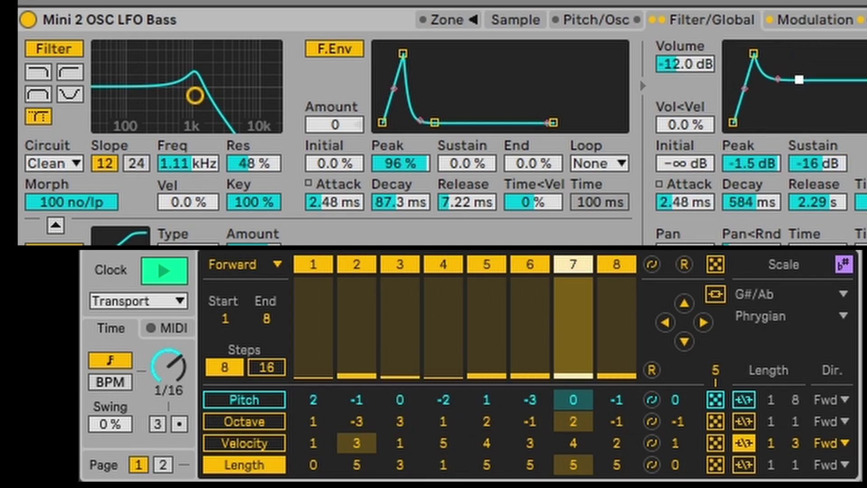
pyautogui.moveTo(749, 86); pyautogui.dragTo(730, 72)
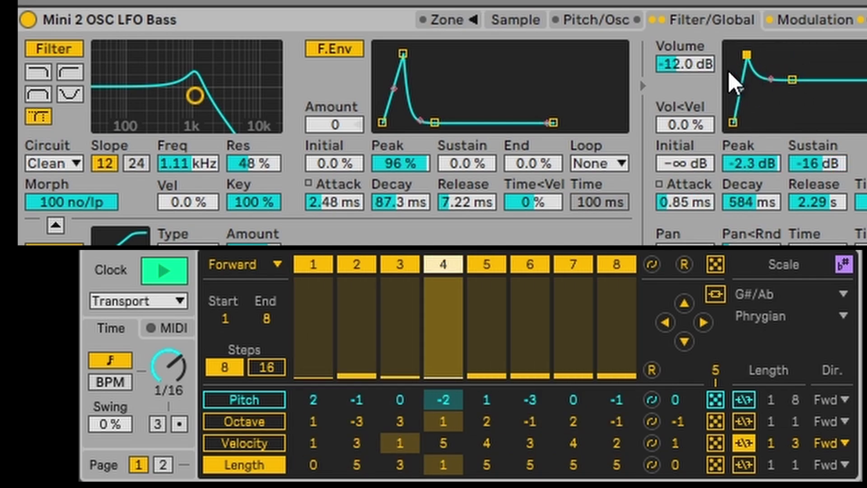